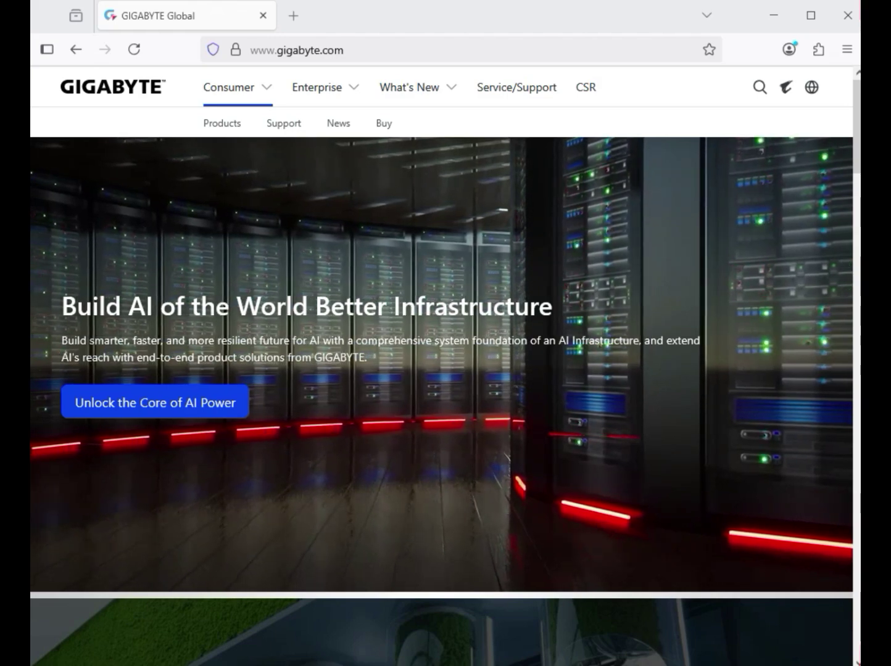
Search the GIGABYTE site for "B850M GAMING X WIFI6E"
{"action": "key", "text": "ctrl+l"}
{"action": "left_click", "coordinate": [350, 50]}
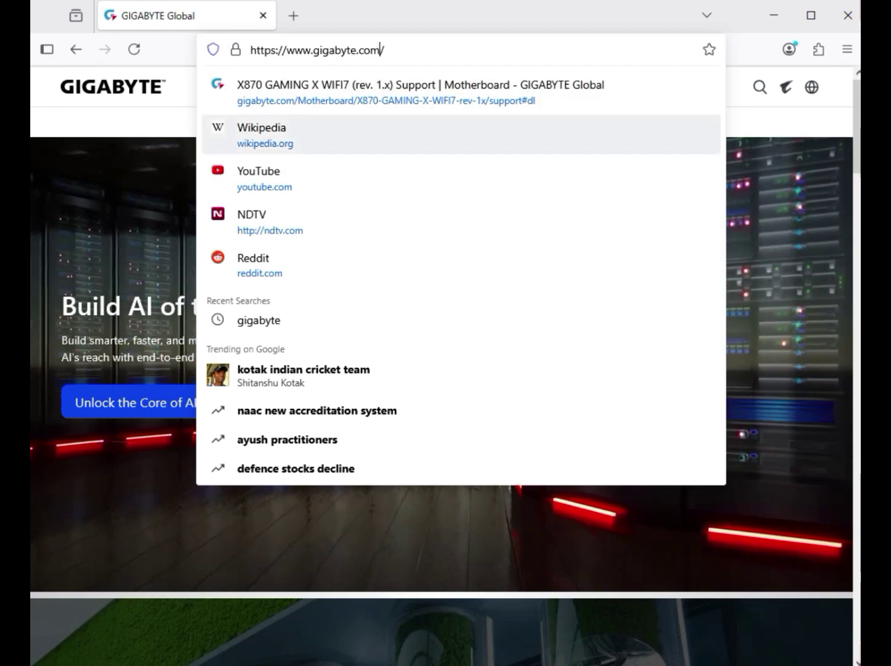
{"action": "key", "text": "Escape"}
{"action": "left_click", "coordinate": [760, 87]}
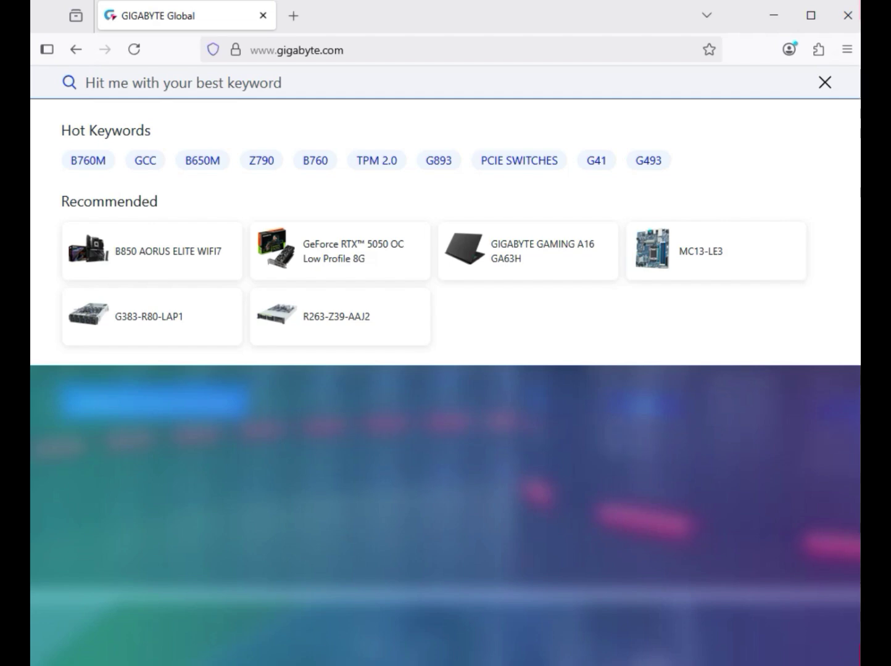
{"action": "type", "text": "B850M GAMING X WIFI6E"}
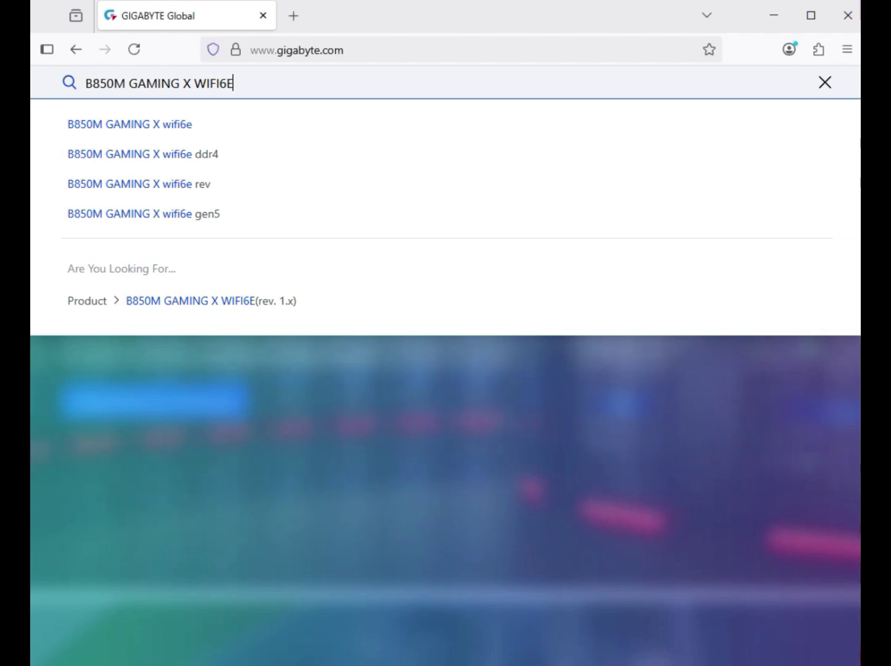
{"action": "key", "text": "Return"}
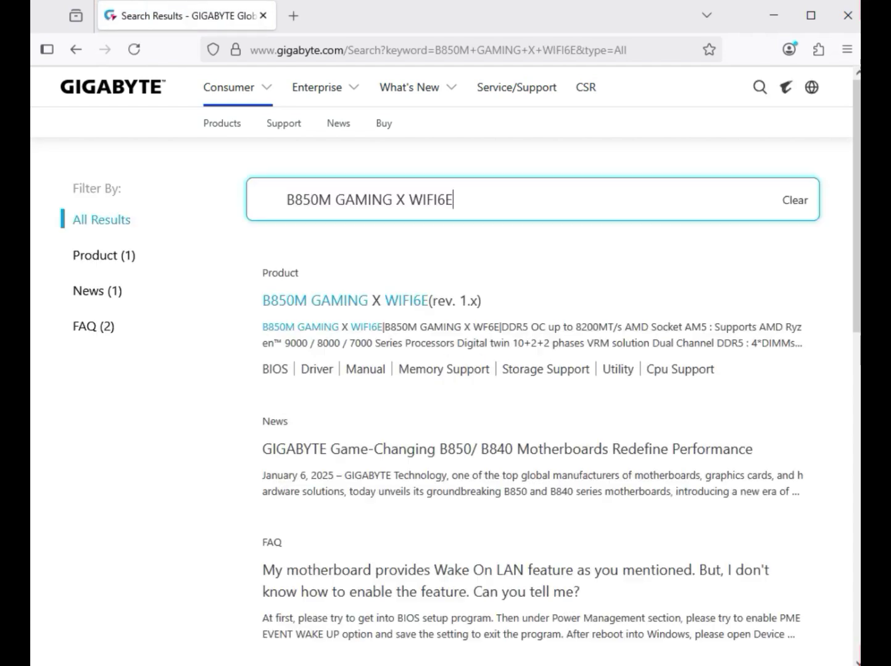
Open the B850M GAMING X WIFI6E (rev. 1.x) support downloads from the product results and set the driver OS to Windows 11 64bit
{"action": "left_click", "coordinate": [104, 255]}
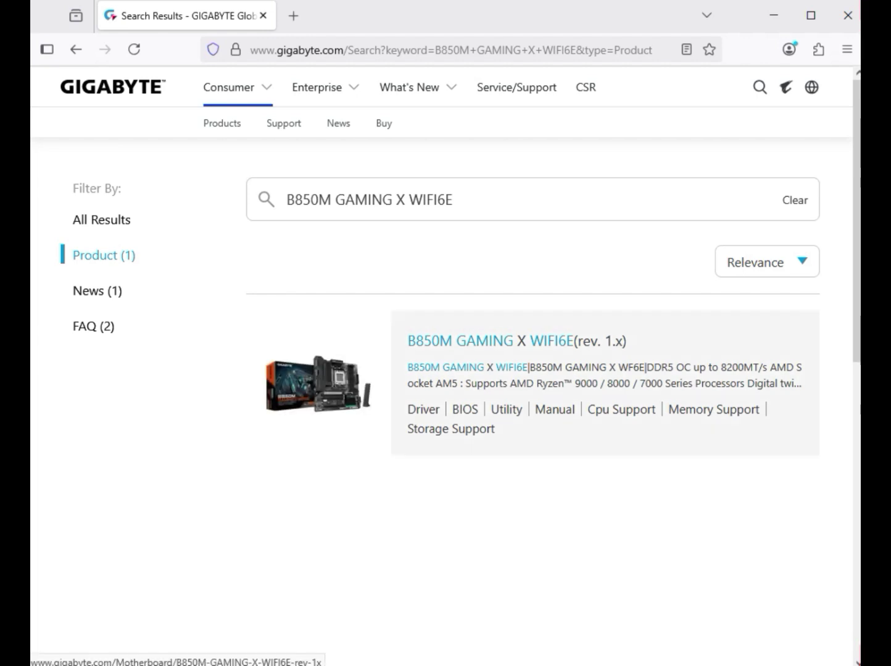
{"action": "left_click", "coordinate": [459, 340]}
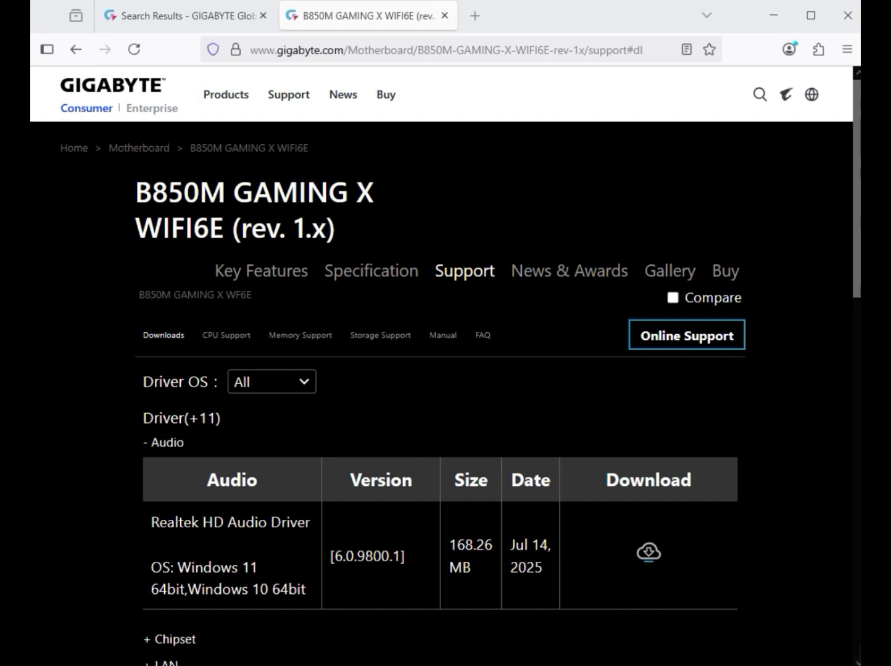
{"action": "left_click", "coordinate": [271, 382]}
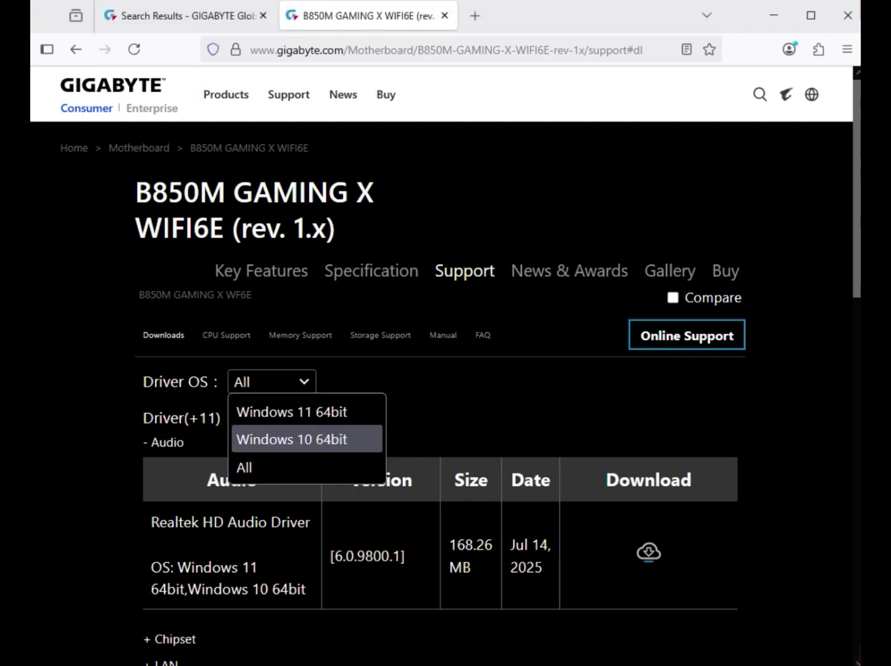
{"action": "key", "text": "Return"}
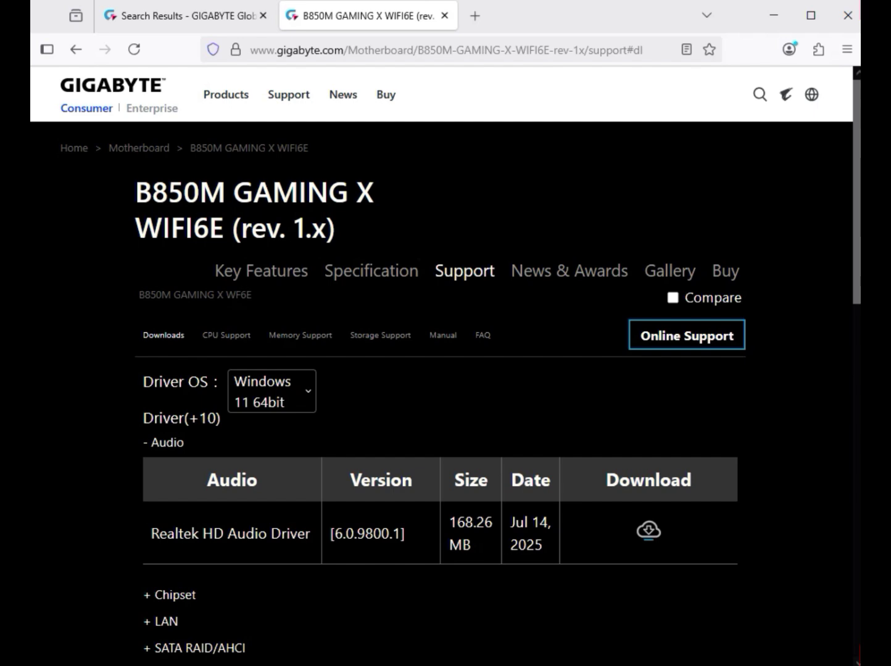
Download the Realtek HD Audio Driver, version 6.0.9800.1, and the AMD Chipset Driver, version 7.03.21.2116
{"action": "left_click_drag", "start_coordinate": [203, 534], "coordinate": [310, 535]}
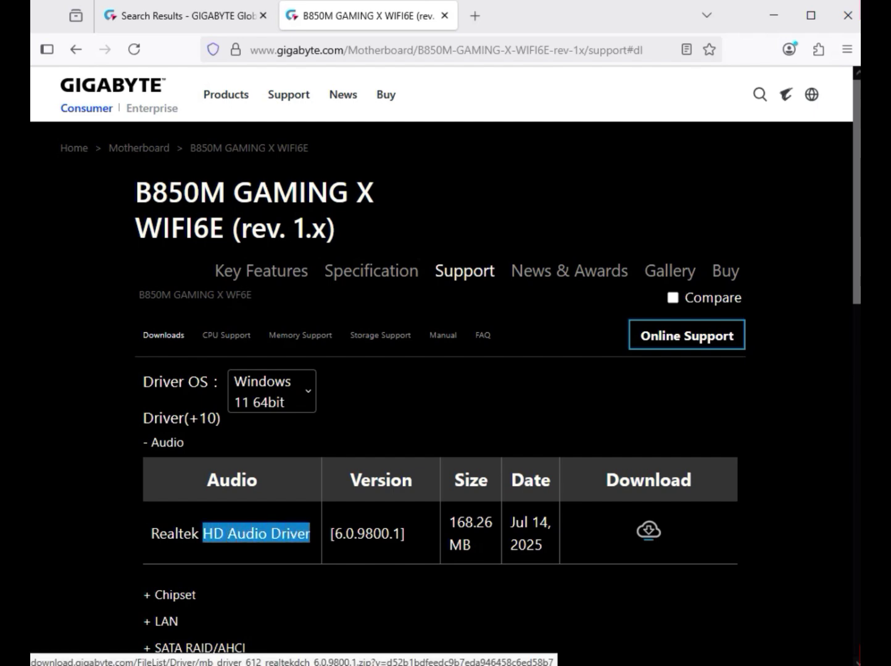
{"action": "left_click", "coordinate": [648, 531]}
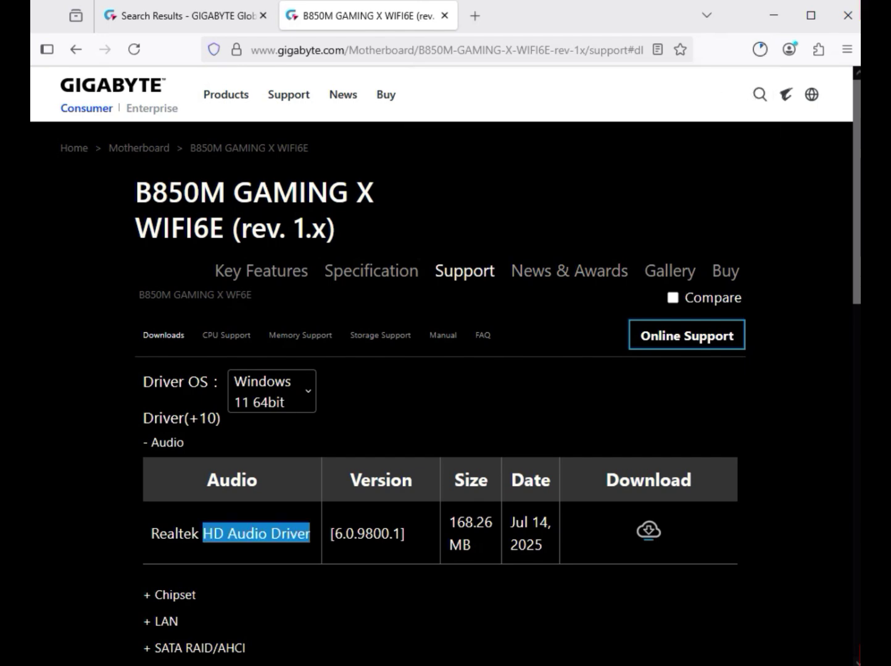
{"action": "scroll", "coordinate": [445, 371], "scroll_direction": "down", "scroll_amount": 5}
{"action": "double_click", "coordinate": [176, 296]}
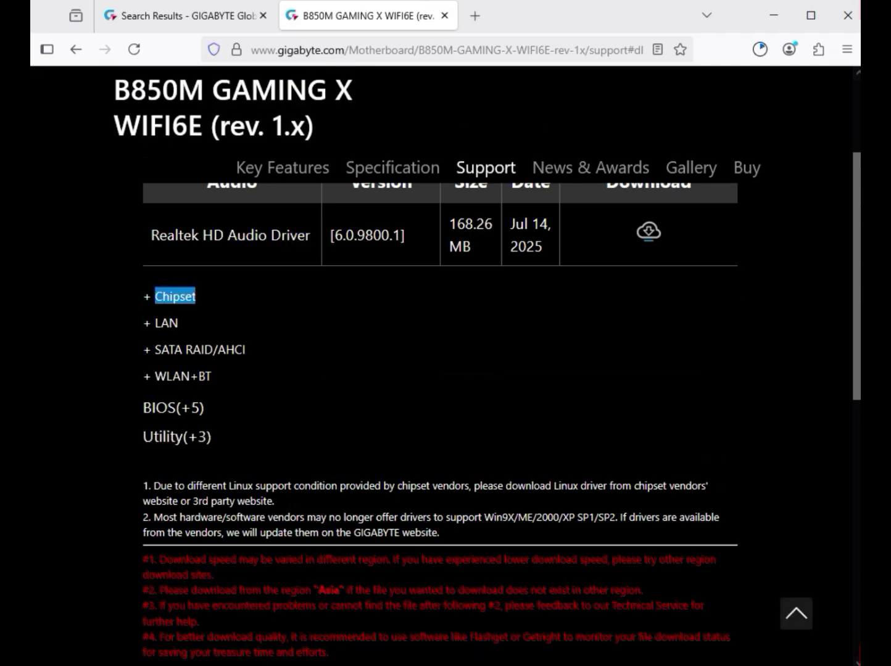
{"action": "left_click_drag", "start_coordinate": [151, 356], "coordinate": [252, 356]}
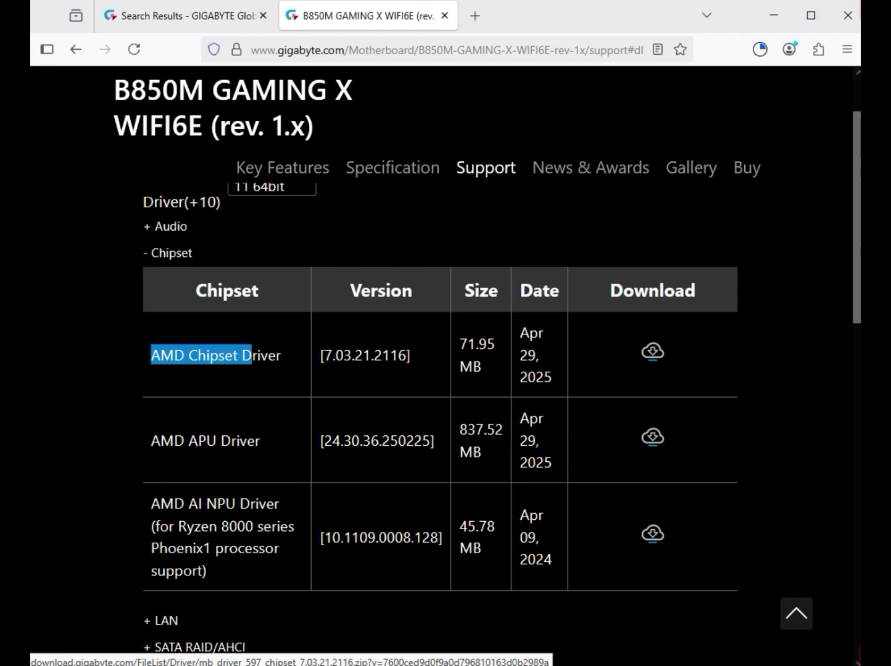
Expand the LAN drivers and download the Realtek LAN Driver, version 11.24.0318.2025
{"action": "scroll", "coordinate": [446, 365], "scroll_direction": "down", "scroll_amount": 3}
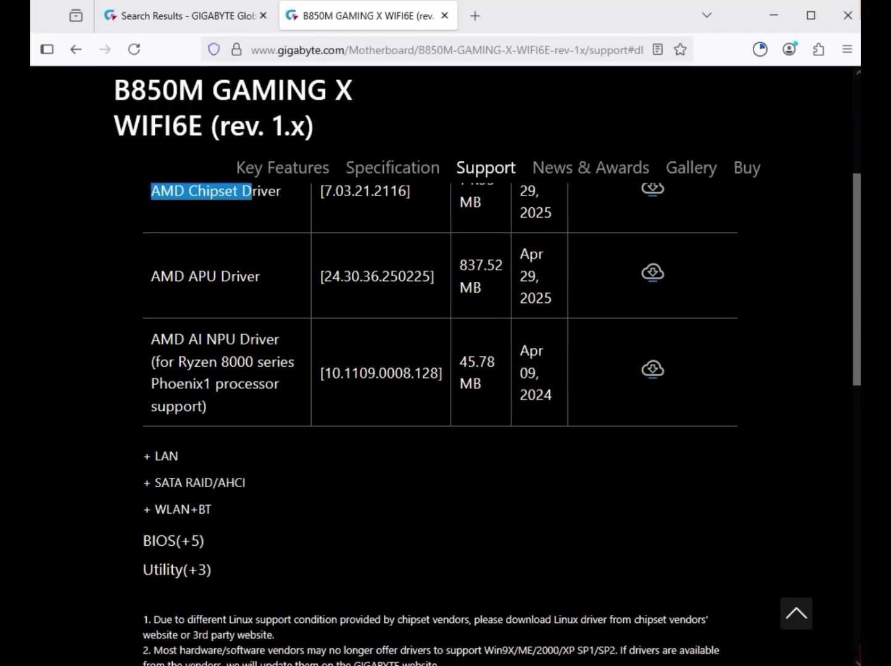
{"action": "double_click", "coordinate": [165, 456]}
{"action": "scroll", "coordinate": [165, 456], "scroll_direction": "up", "scroll_amount": 6}
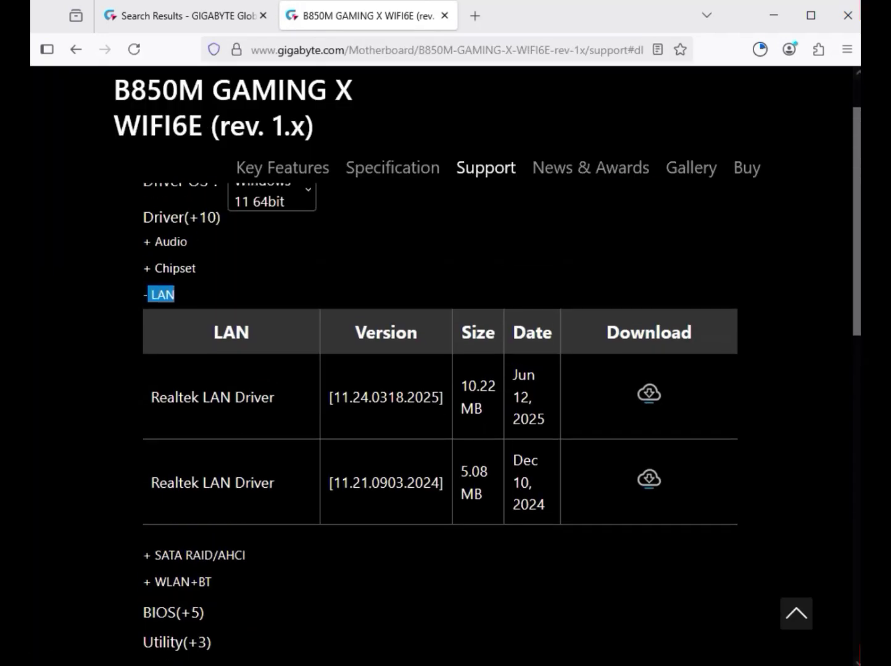
{"action": "left_click_drag", "start_coordinate": [151, 598], "coordinate": [547, 621]}
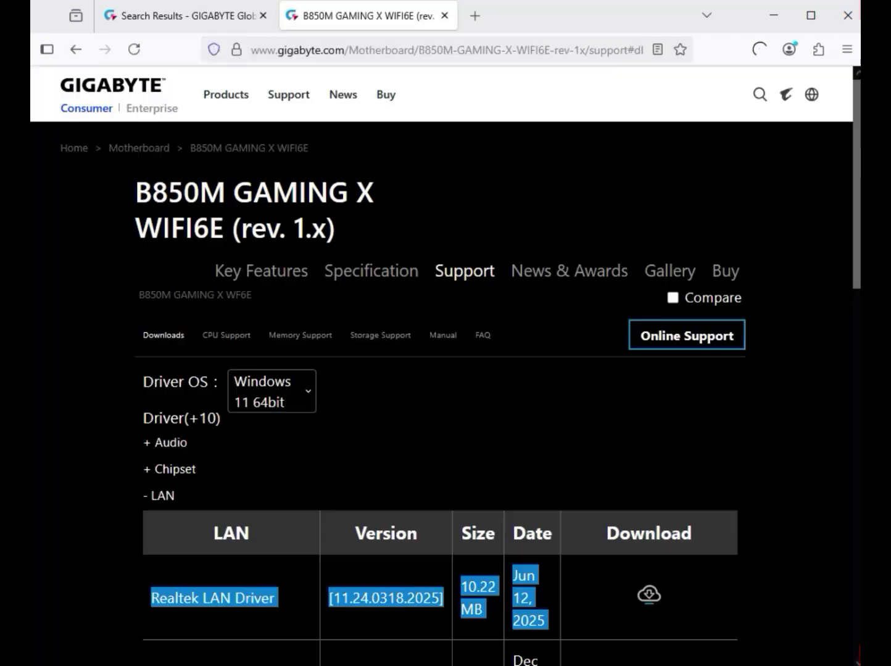
Expand the WLAN+BT drivers and download the Realtek 8852 Bluetooth driver and the Realtek 8852 WIFI Driver
{"action": "scroll", "coordinate": [649, 595], "scroll_direction": "down", "scroll_amount": 8}
{"action": "scroll", "coordinate": [179, 401], "scroll_direction": "up", "scroll_amount": 2}
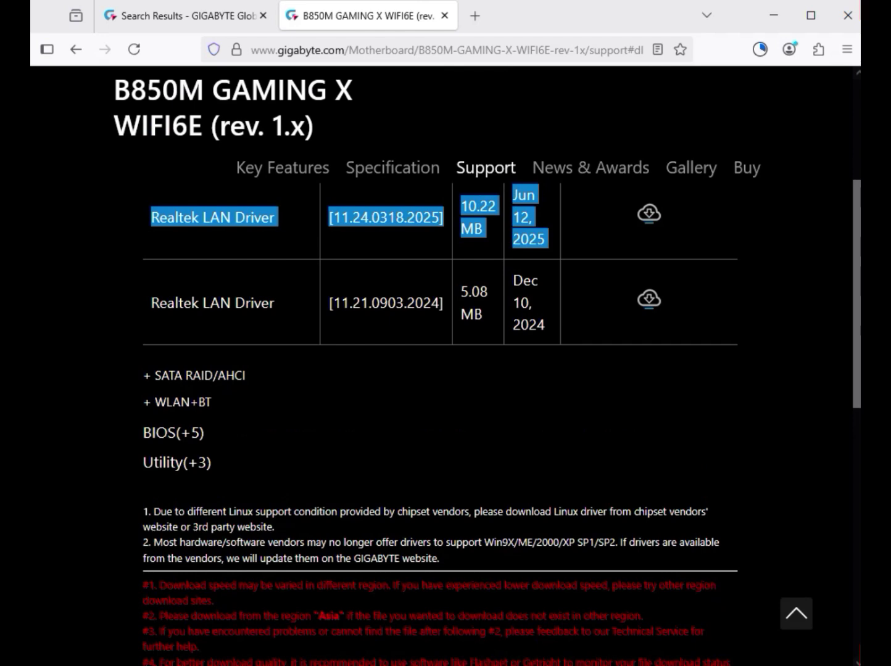
{"action": "left_click", "coordinate": [179, 403]}
{"action": "scroll", "coordinate": [440, 371], "scroll_direction": "up", "scroll_amount": 1}
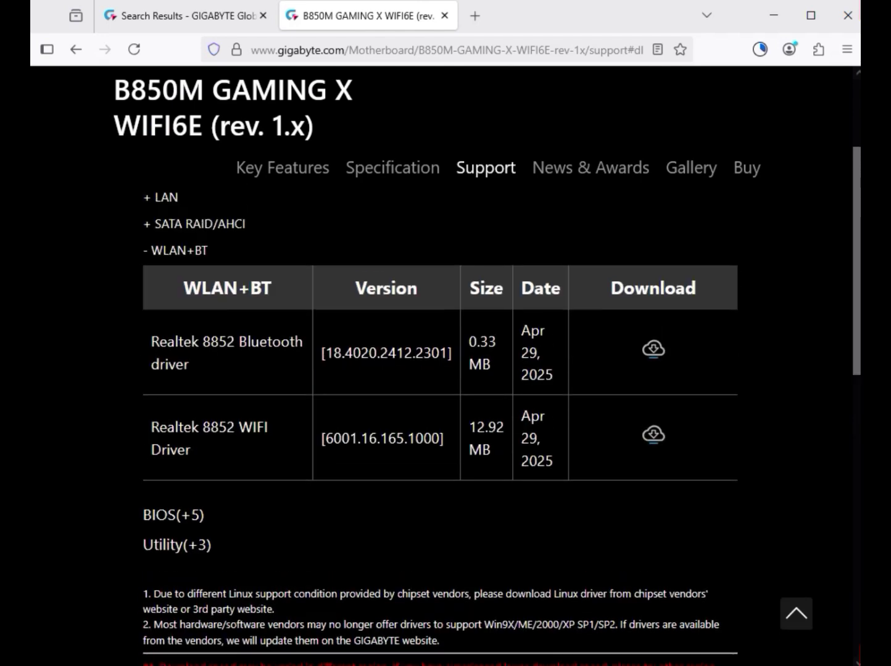
{"action": "left_click_drag", "start_coordinate": [238, 341], "coordinate": [193, 365]}
{"action": "left_click_drag", "start_coordinate": [239, 427], "coordinate": [193, 450]}
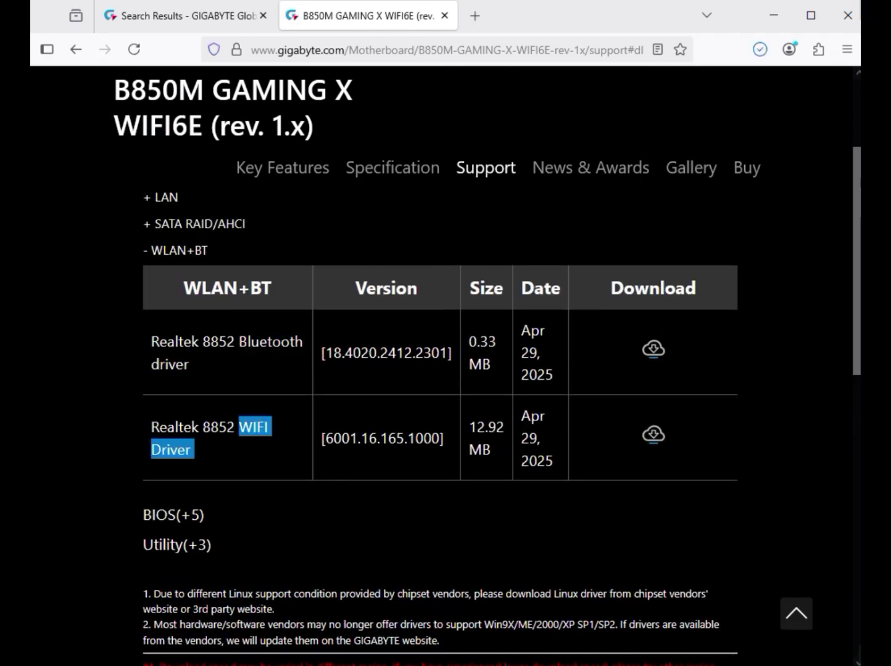
{"action": "left_click", "coordinate": [654, 434]}
{"action": "left_click", "coordinate": [654, 434]}
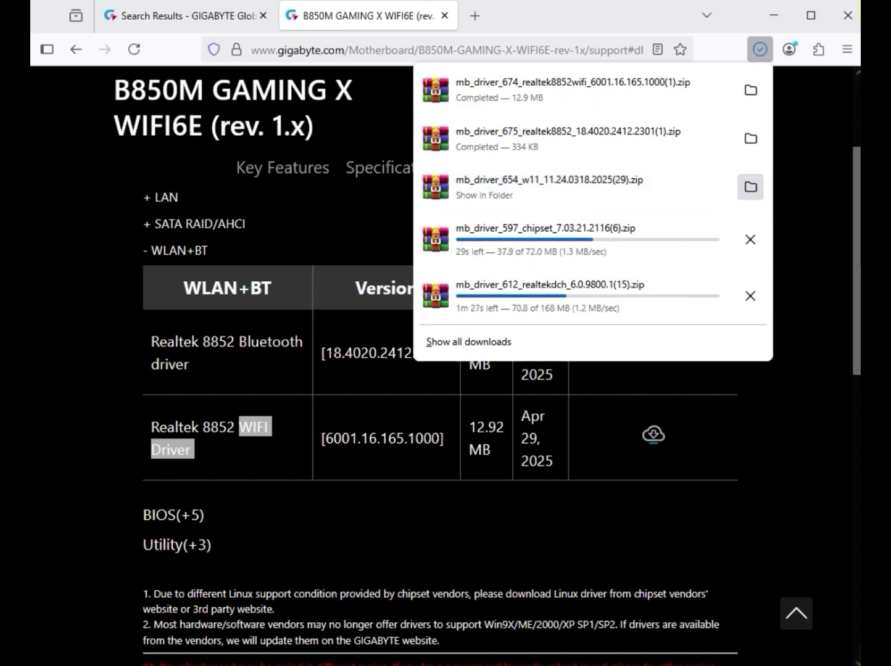
Switch to File Explorer by showing the downloaded LAN driver archive in its folder, and review the driver archives there
{"action": "left_click", "coordinate": [751, 187]}
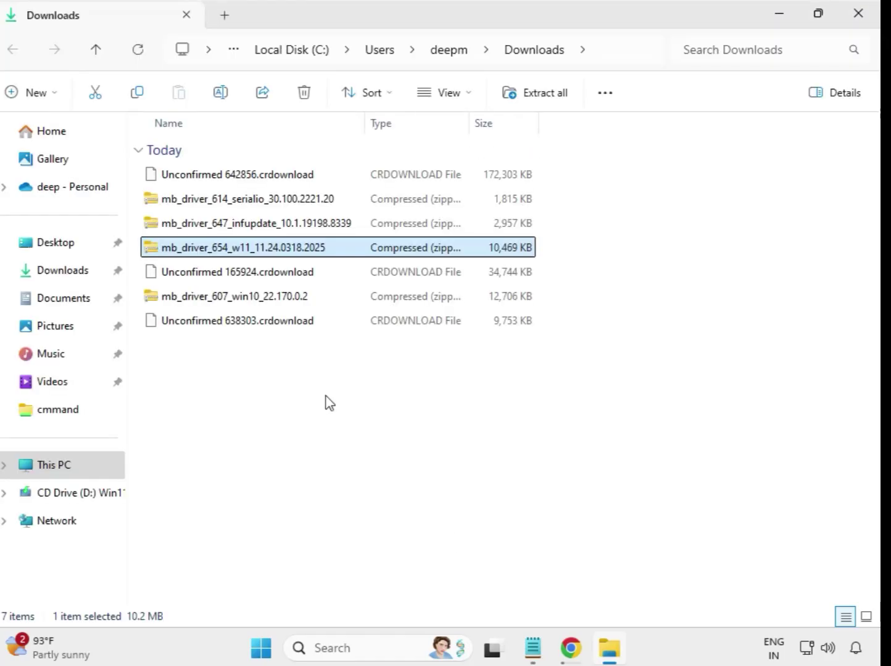
{"action": "left_click_drag", "start_coordinate": [326, 395], "coordinate": [301, 173]}
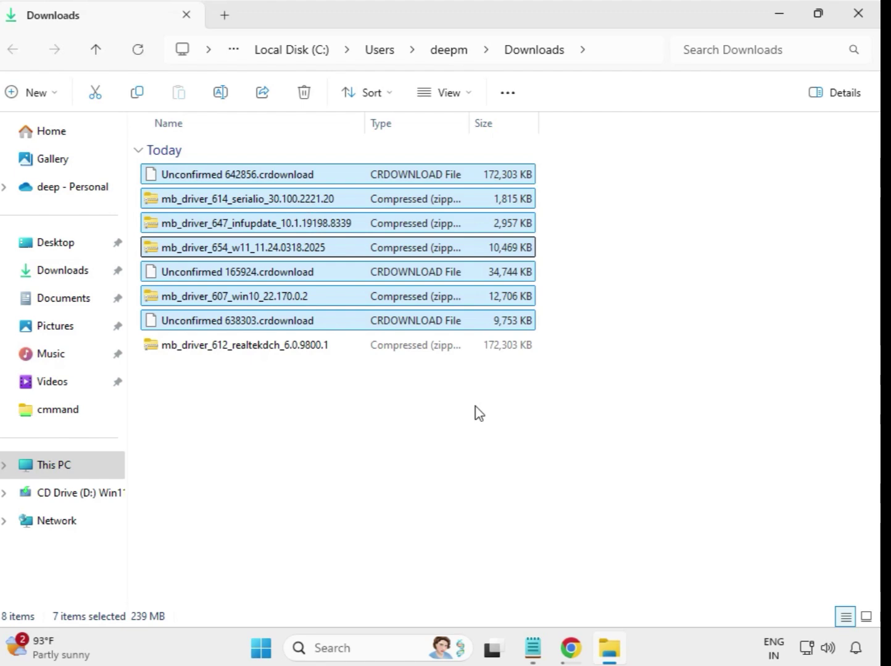
{"action": "left_click", "coordinate": [582, 502]}
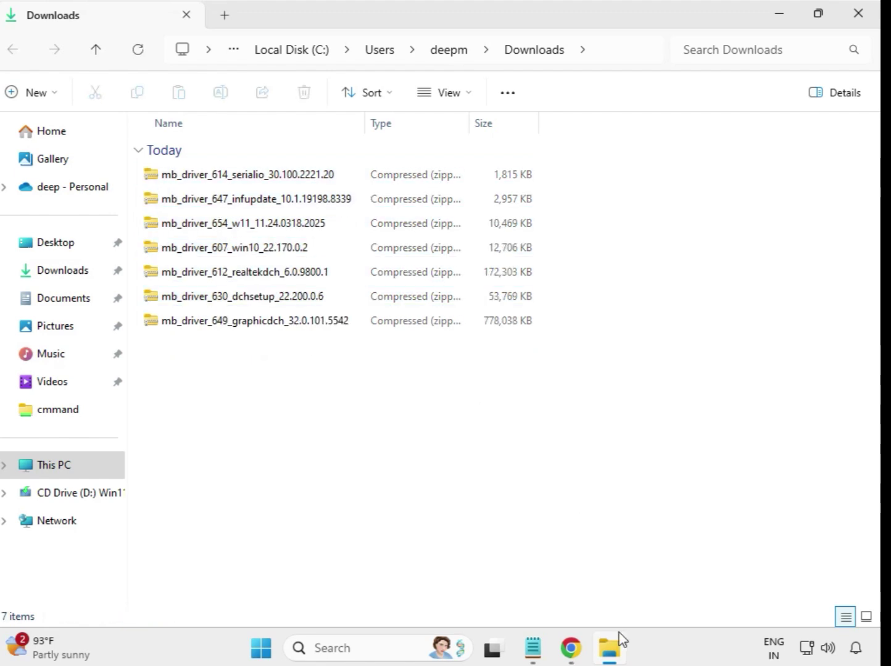
Extract the mb_driver_614_serialio_30.100.2221.20 archive to its default folder in Downloads and close the extracted files window
{"action": "left_click", "coordinate": [230, 179]}
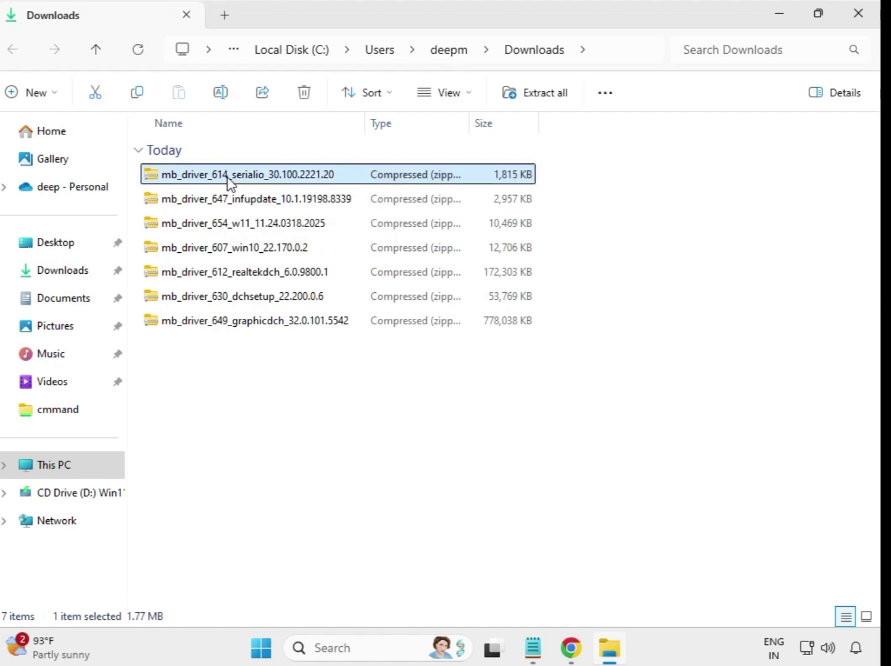
{"action": "right_click", "coordinate": [230, 181]}
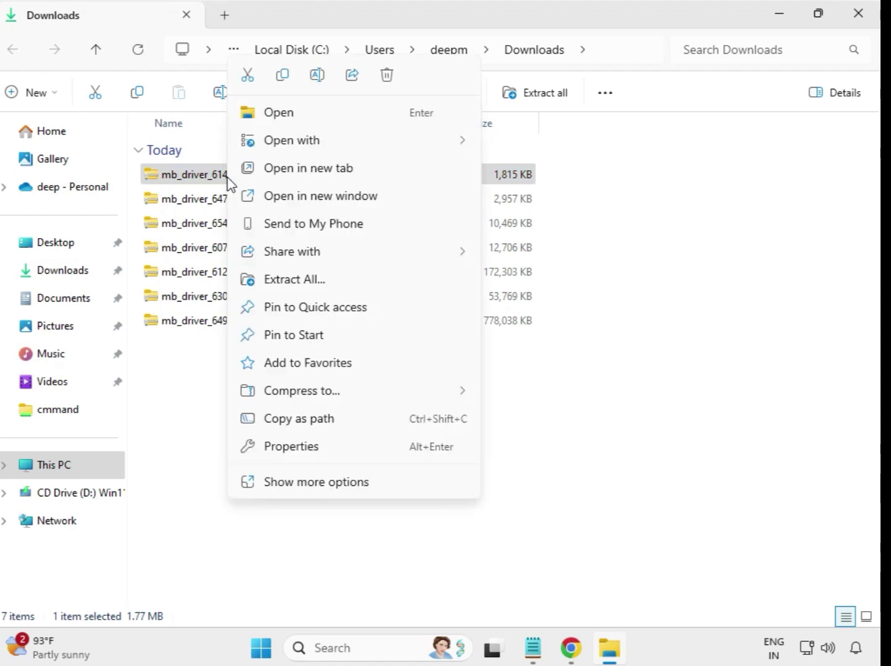
{"action": "left_click", "coordinate": [302, 281]}
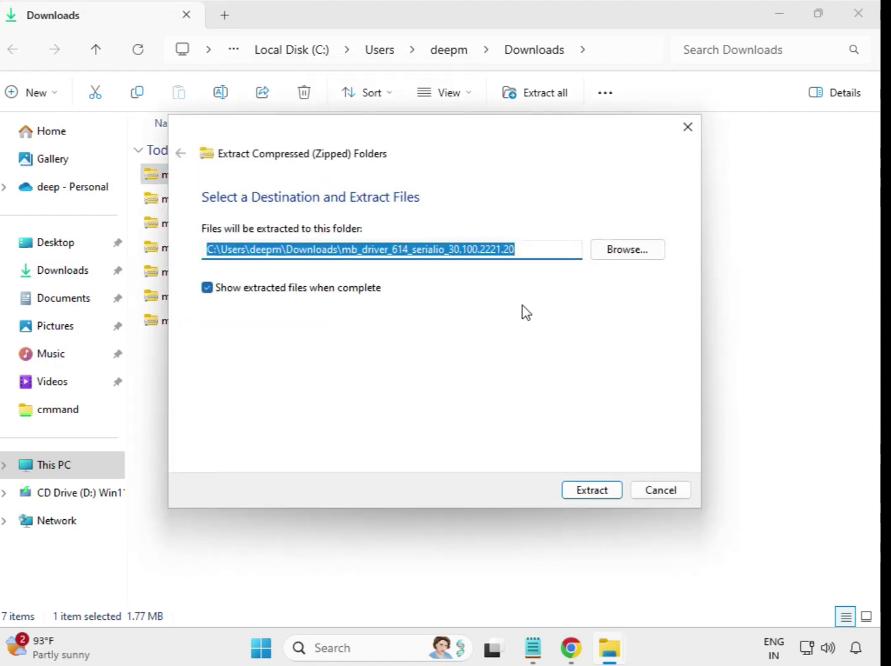
{"action": "left_click", "coordinate": [600, 492]}
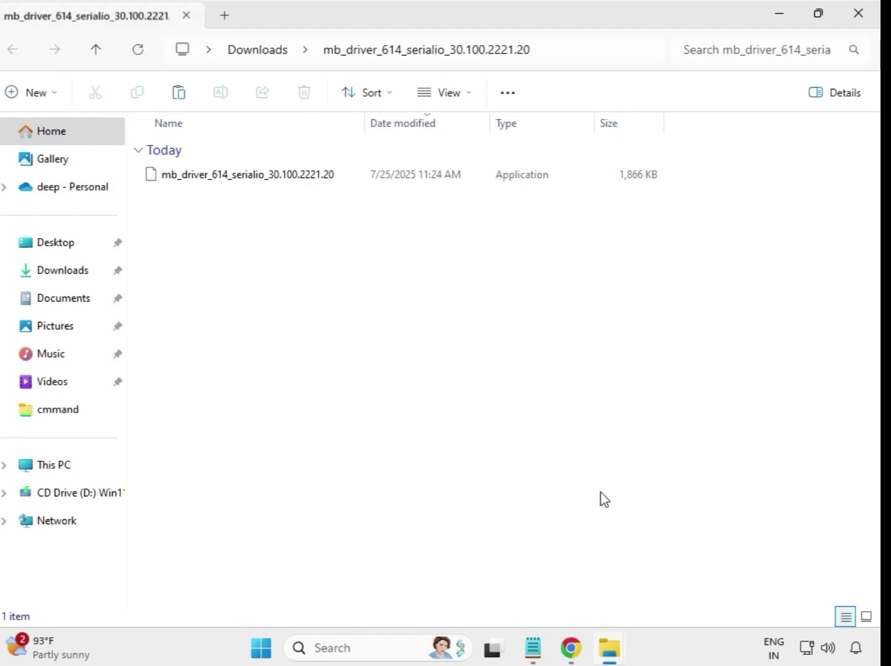
{"action": "left_click", "coordinate": [858, 15]}
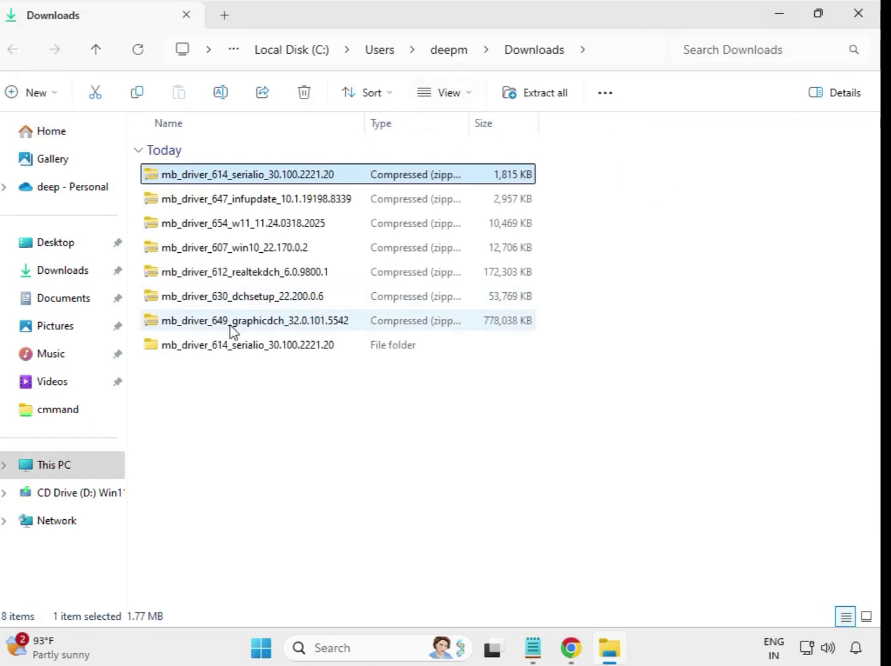
{"action": "left_click", "coordinate": [223, 357]}
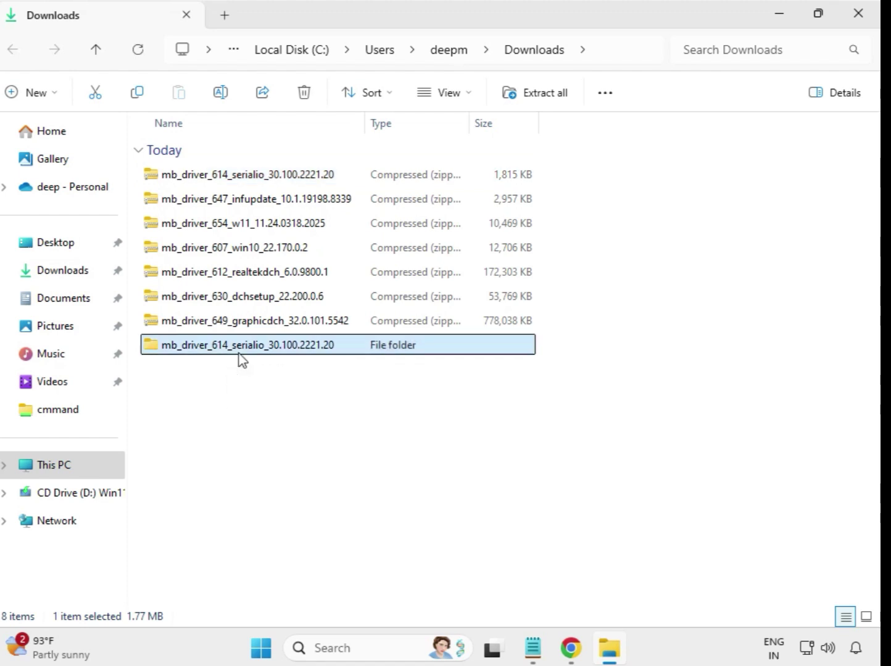
Extract the mb_driver_647_infupdate_10.1.19198.8339 archive to its default folder in Downloads and close the extracted files window
{"action": "left_click", "coordinate": [235, 208]}
{"action": "right_click", "coordinate": [233, 206]}
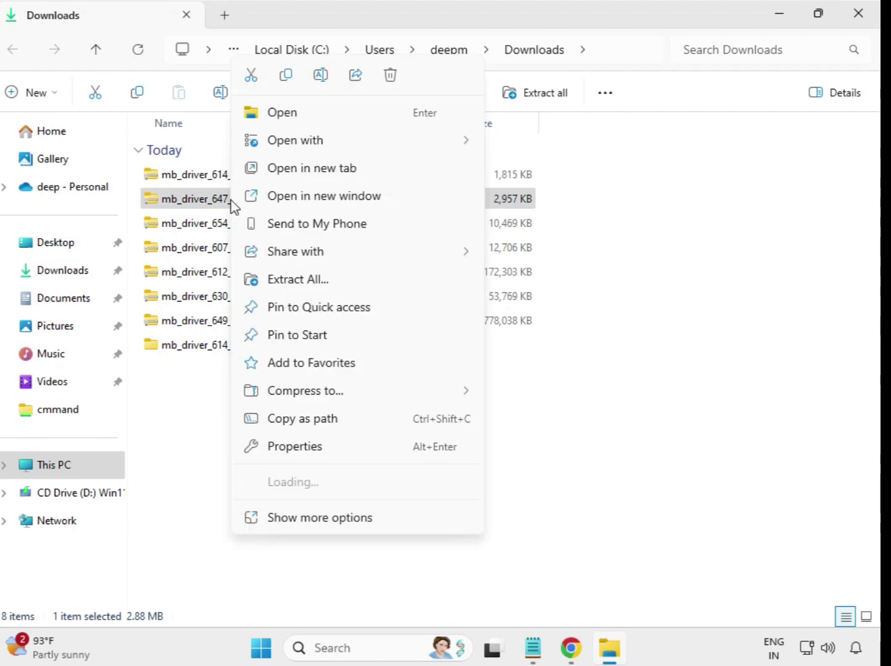
{"action": "left_click", "coordinate": [302, 281]}
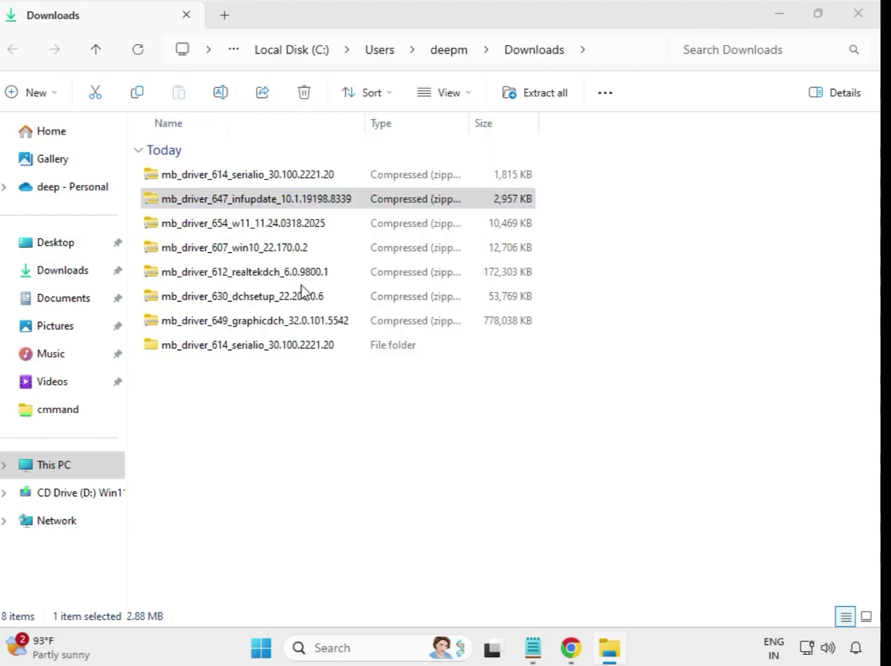
{"action": "left_click", "coordinate": [580, 494]}
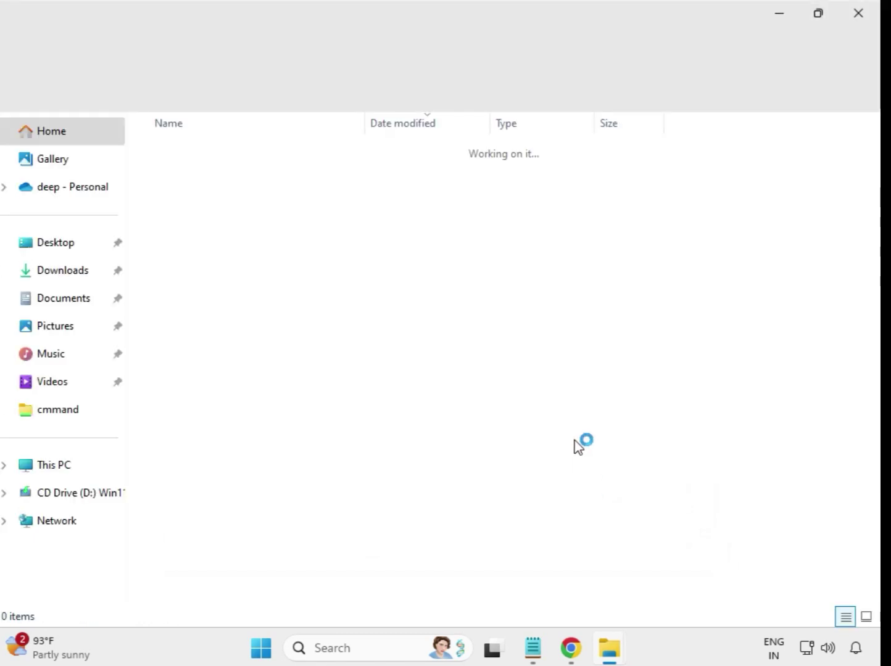
{"action": "left_click", "coordinate": [857, 17]}
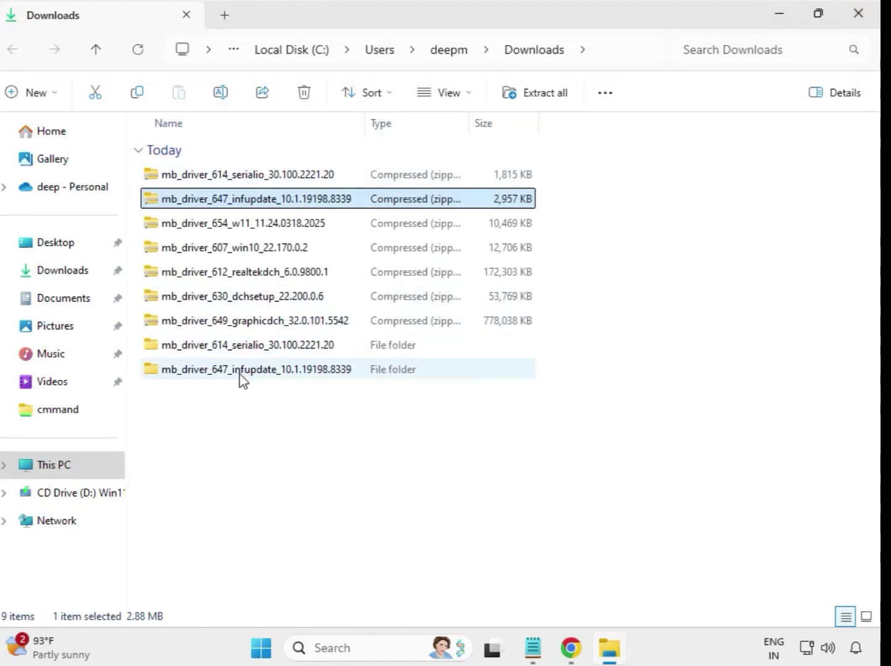
Extract the mb_driver_654_w11_11.24.0318.2025 archive to its default folder in Downloads
{"action": "left_click", "coordinate": [228, 234]}
{"action": "right_click", "coordinate": [227, 231]}
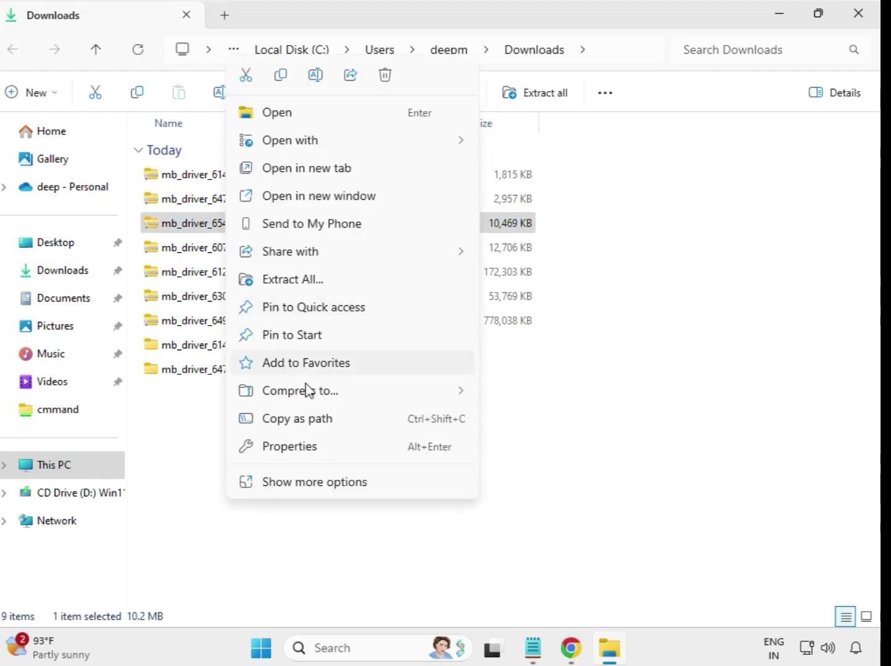
{"action": "left_click", "coordinate": [306, 281]}
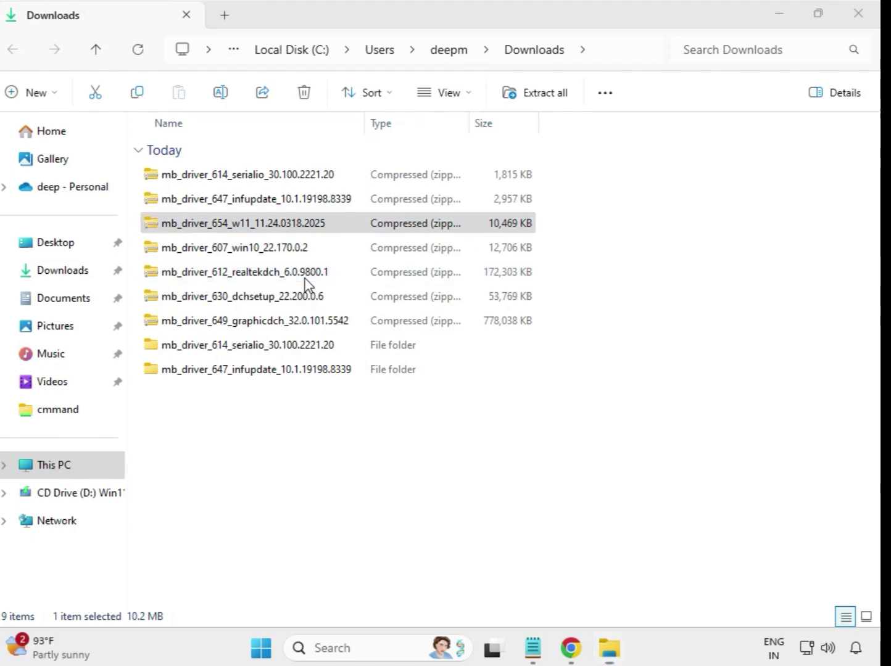
{"action": "left_click", "coordinate": [580, 492]}
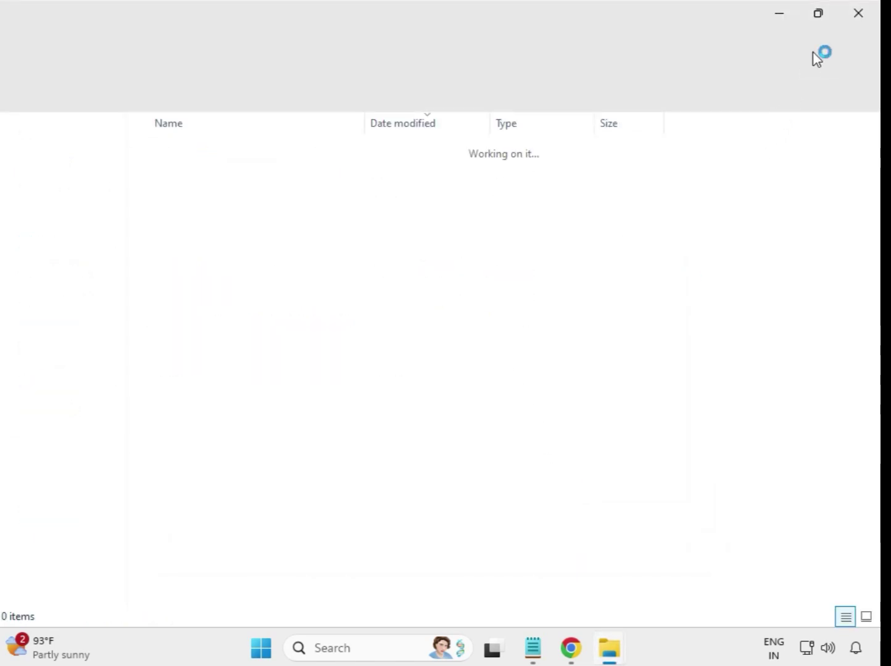
Close the extracted files window, extract the mb_driver_607_win10_22.170.0.2 archive to its default folder in Downloads, and close its window too
{"action": "left_click", "coordinate": [860, 14]}
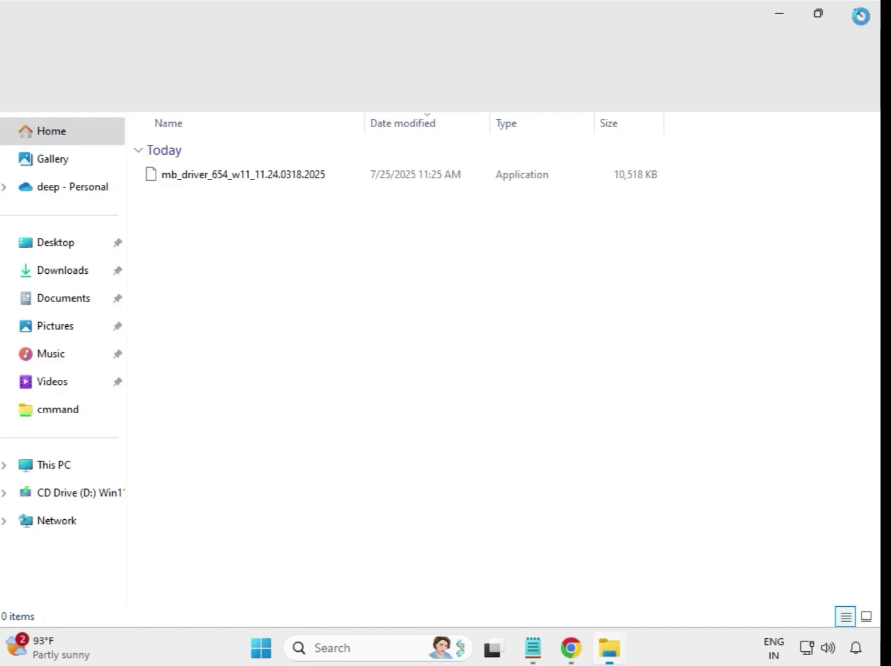
{"action": "left_click", "coordinate": [202, 254]}
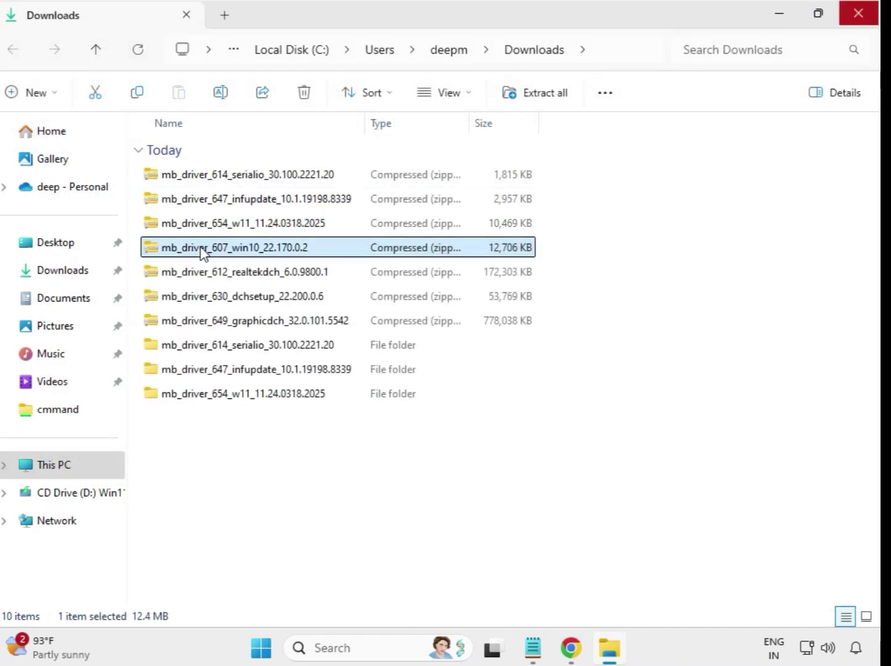
{"action": "right_click", "coordinate": [203, 254]}
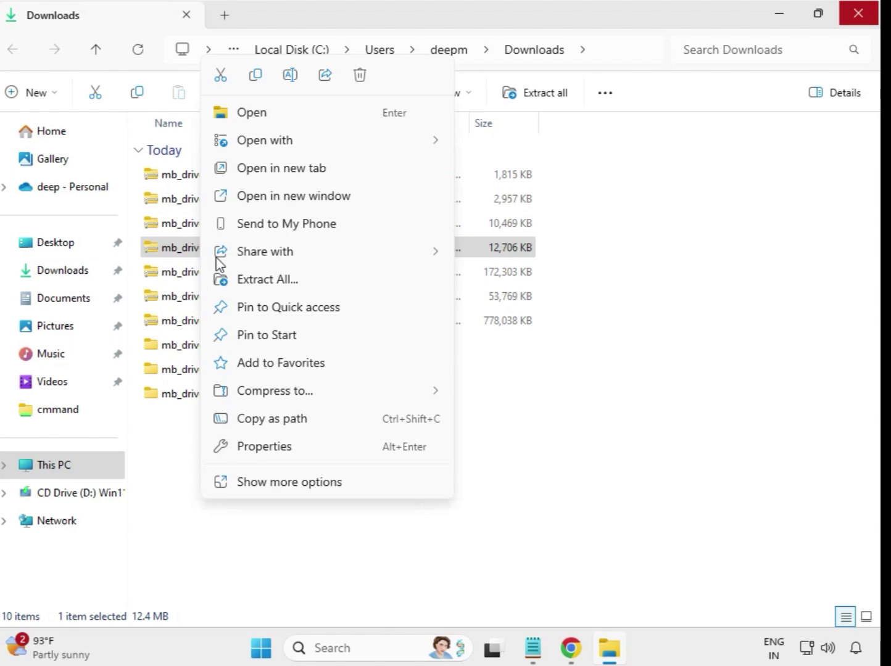
{"action": "left_click", "coordinate": [271, 279]}
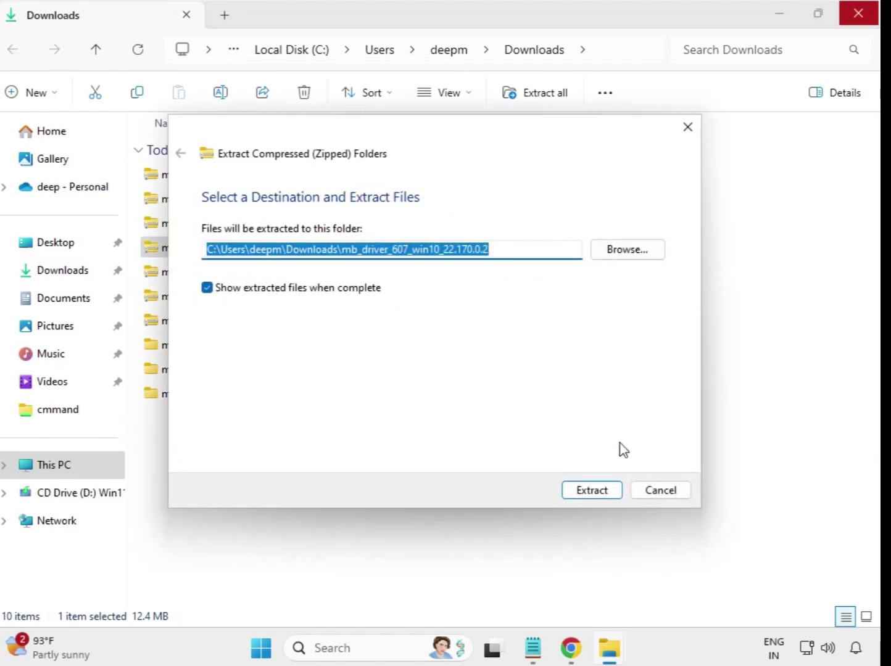
{"action": "left_click", "coordinate": [596, 491]}
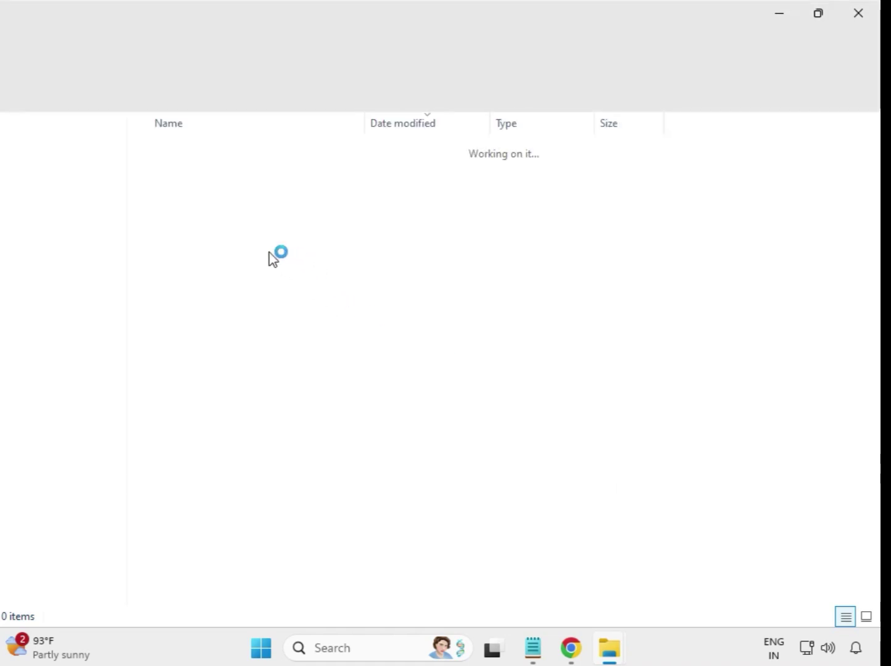
{"action": "left_click", "coordinate": [856, 15]}
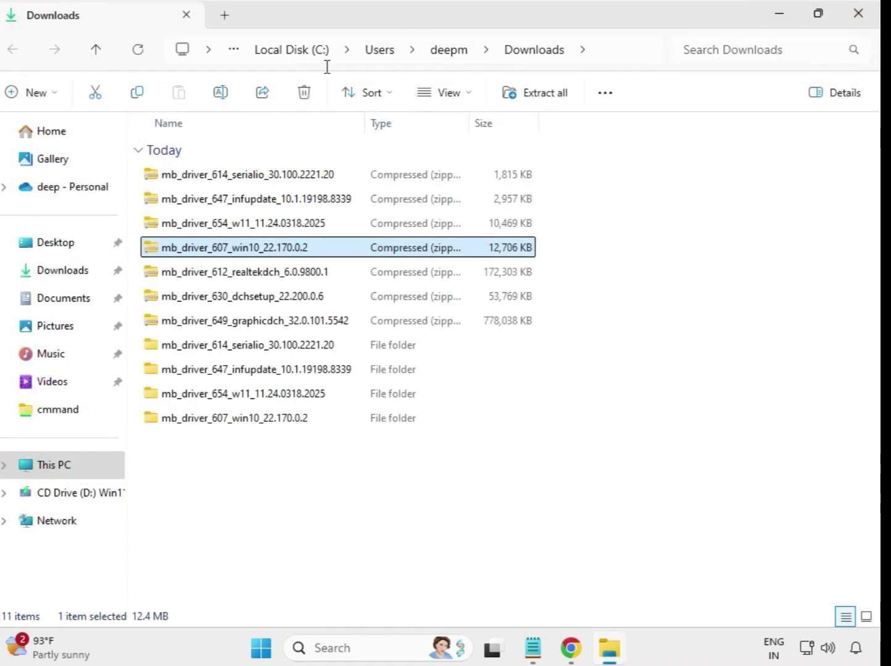
Extract the mb_driver_612_realtekdch_6.0.9800.1 archive to its default folder in Downloads and close the extracted files window
{"action": "left_click", "coordinate": [253, 279]}
{"action": "right_click", "coordinate": [252, 281]}
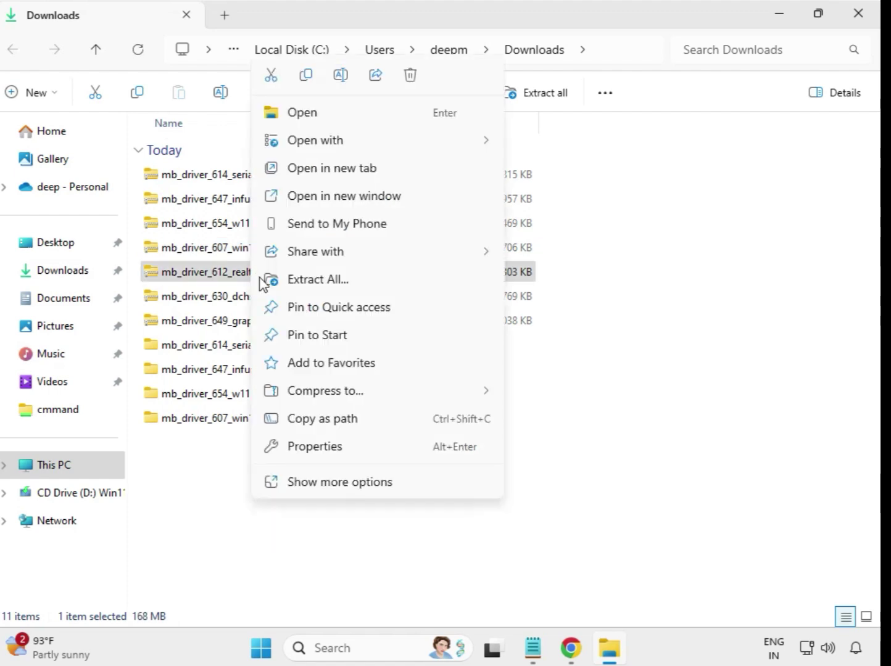
{"action": "left_click", "coordinate": [344, 283]}
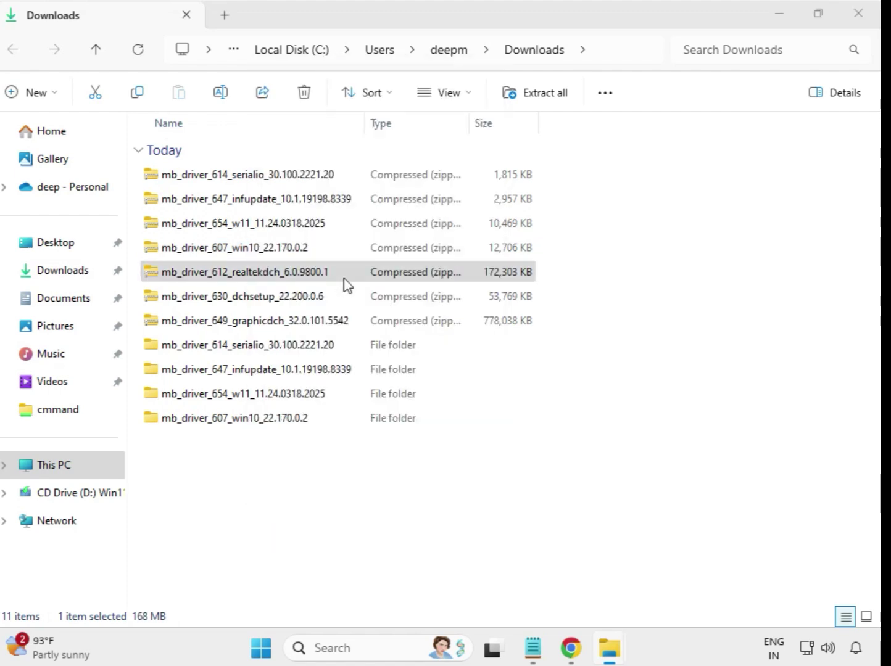
{"action": "left_click", "coordinate": [582, 491]}
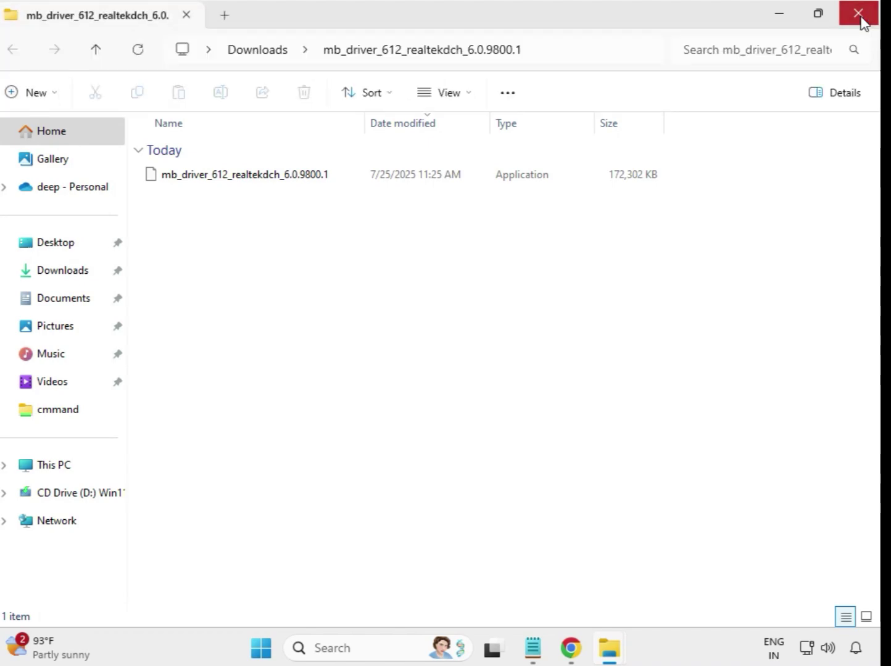
{"action": "left_click", "coordinate": [862, 19]}
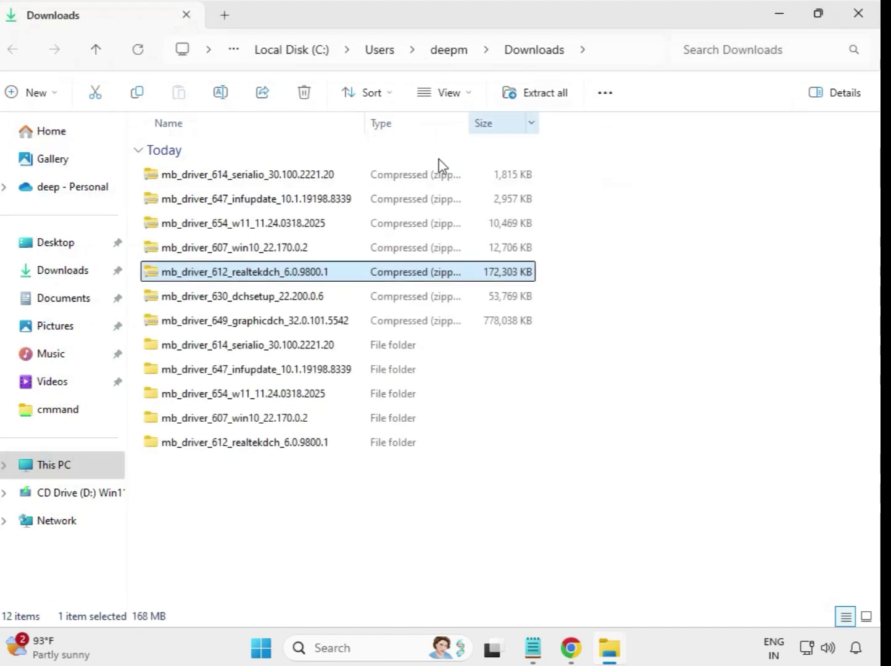
Extract the mb_driver_630_dchsetup_22.200.0.6 archive to its default folder in Downloads and close the extracted files window
{"action": "left_click", "coordinate": [247, 301]}
{"action": "right_click", "coordinate": [247, 302]}
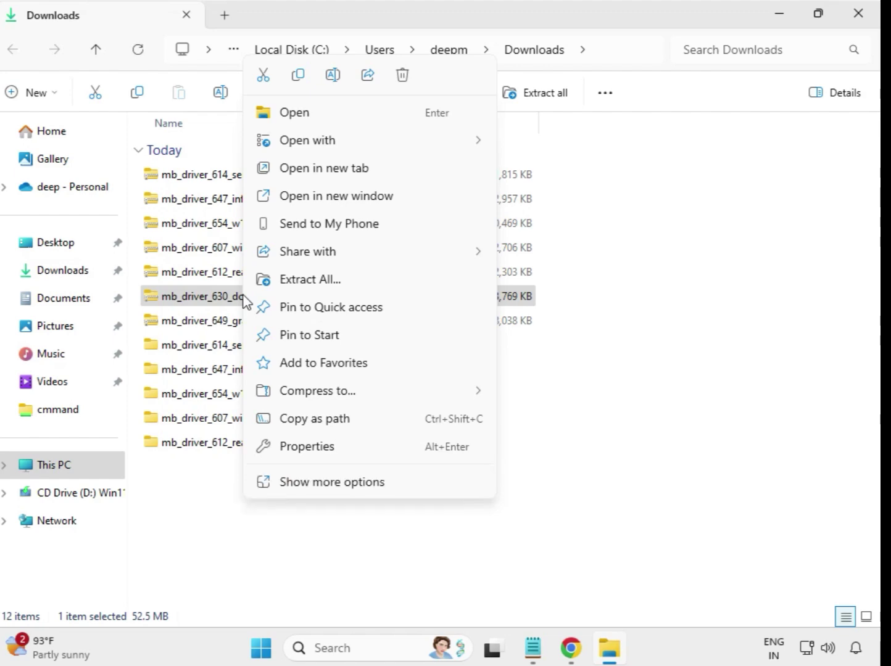
{"action": "left_click", "coordinate": [308, 289]}
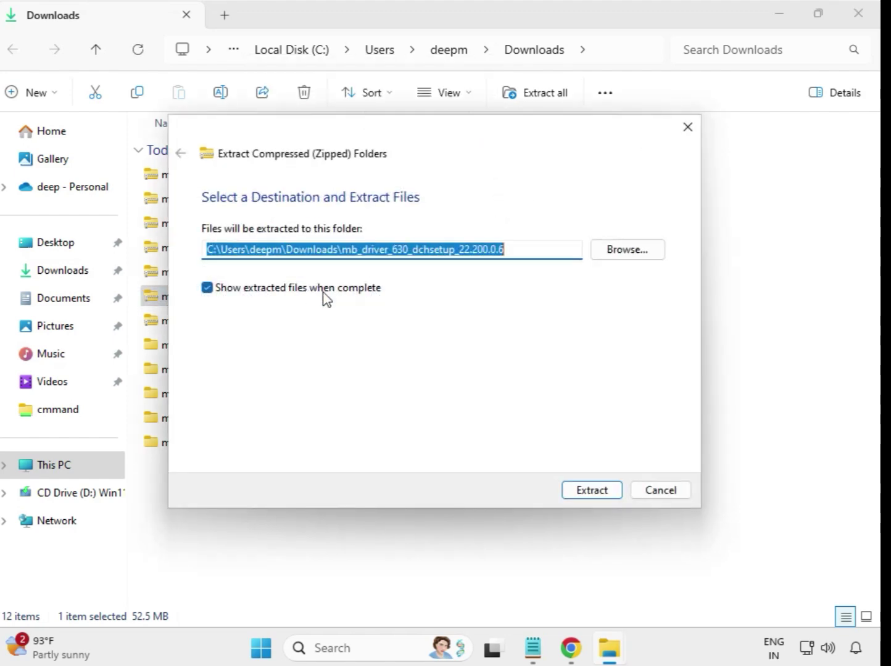
{"action": "left_click", "coordinate": [588, 492]}
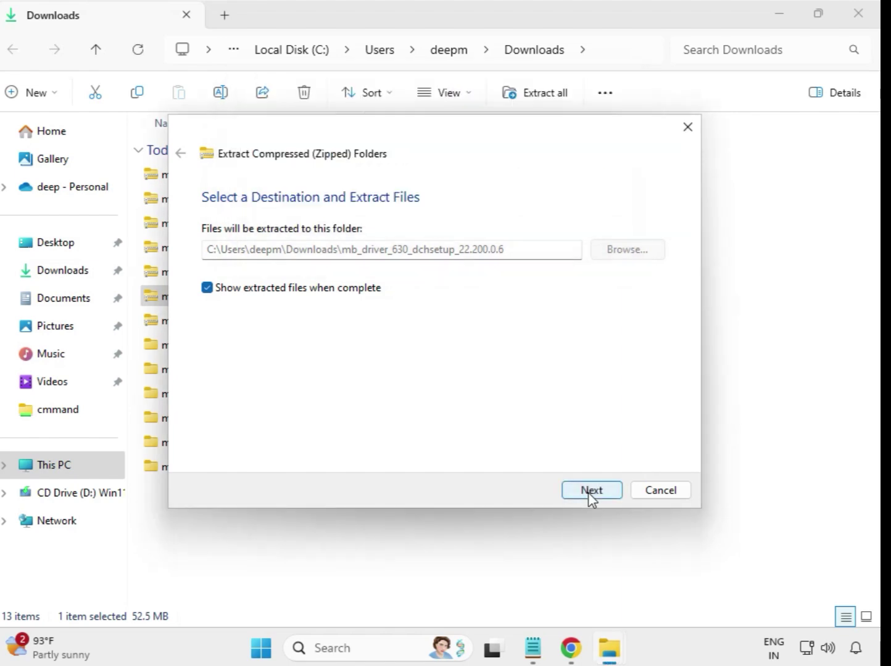
{"action": "left_click", "coordinate": [858, 16]}
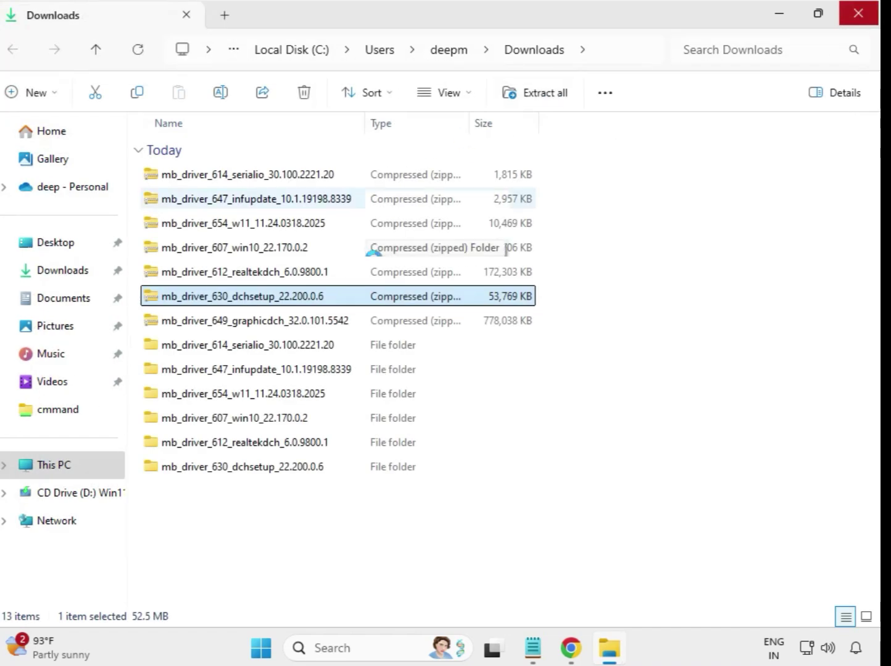
Extract the mb_driver_649_graphicdch_32.0.101.5542 archive to its default folder in Downloads and close the extracted files window
{"action": "left_click", "coordinate": [270, 327]}
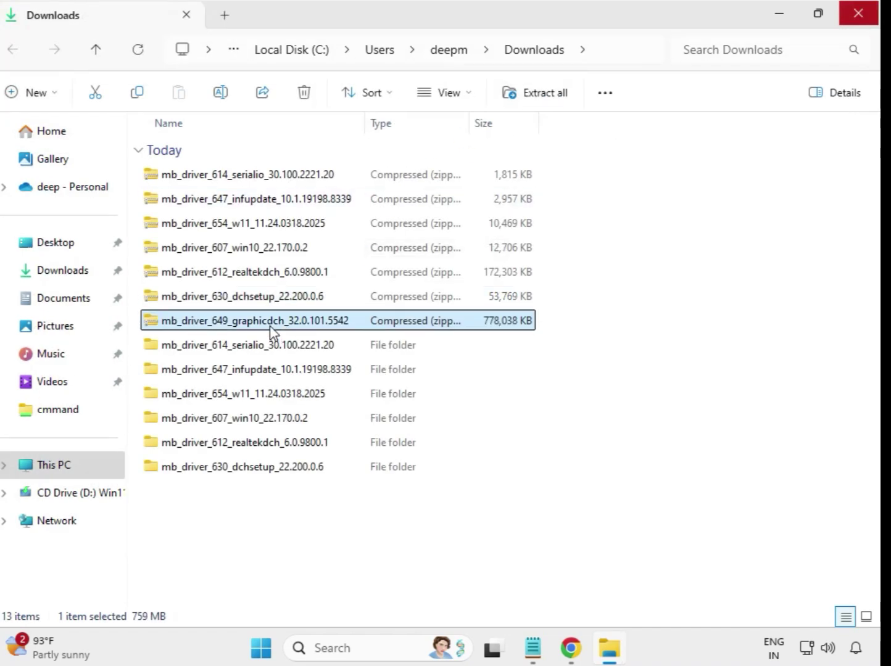
{"action": "right_click", "coordinate": [272, 332]}
{"action": "left_click", "coordinate": [351, 287]}
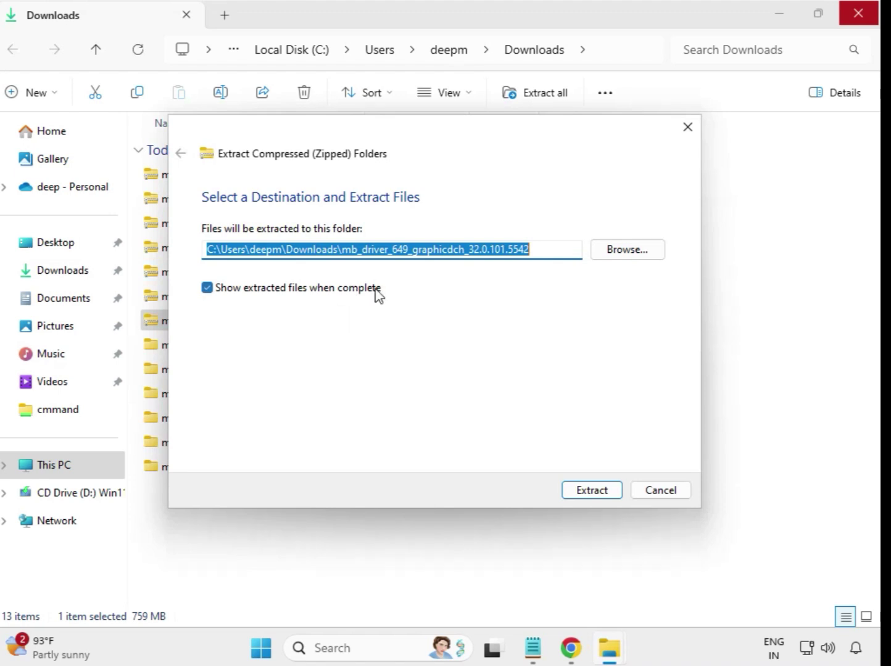
{"action": "left_click", "coordinate": [590, 492]}
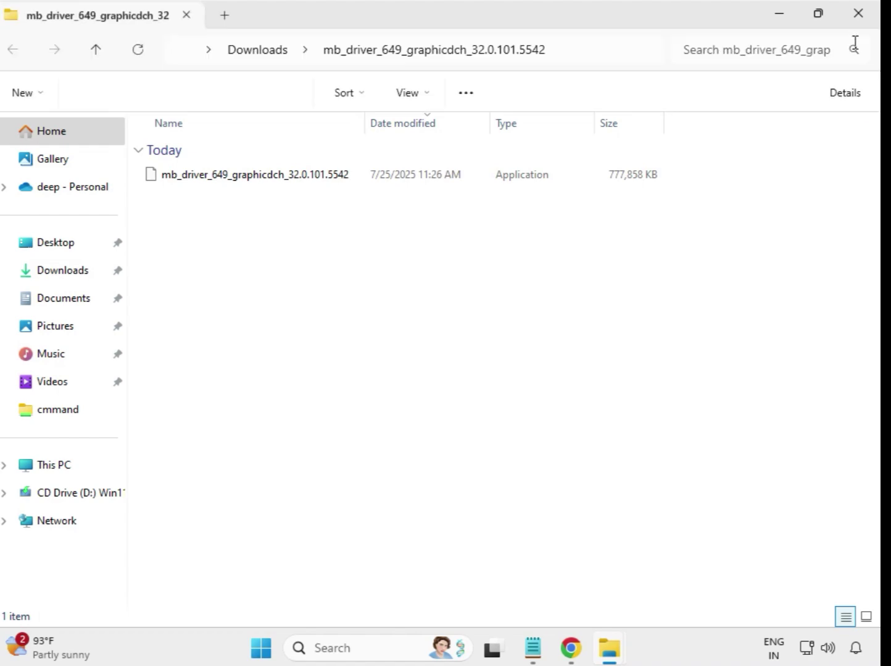
{"action": "left_click", "coordinate": [858, 12]}
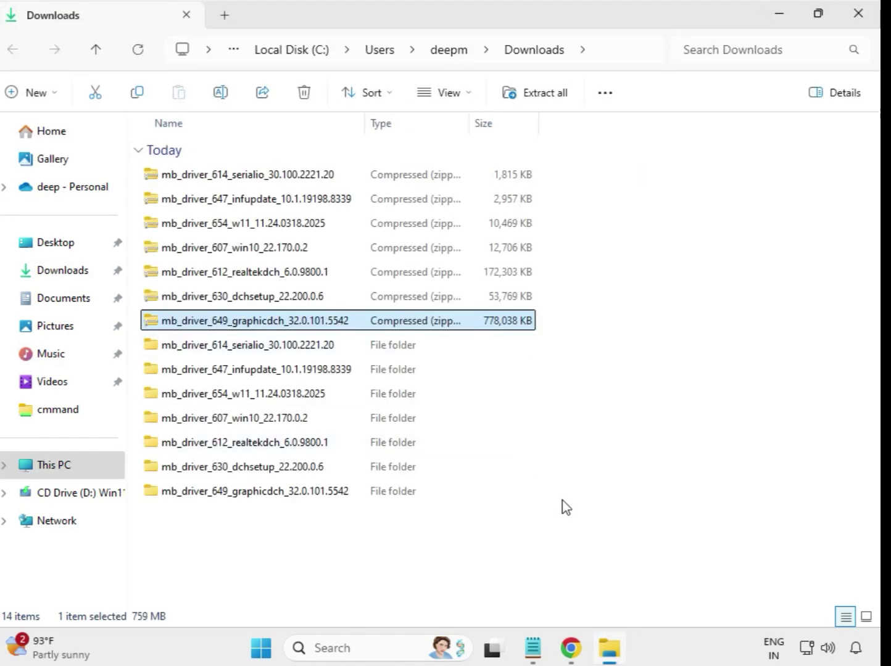
Refresh the Downloads folder and review the seven extracted driver folders, leaving none of them selected
{"action": "left_click", "coordinate": [583, 518]}
{"action": "right_click", "coordinate": [328, 532]}
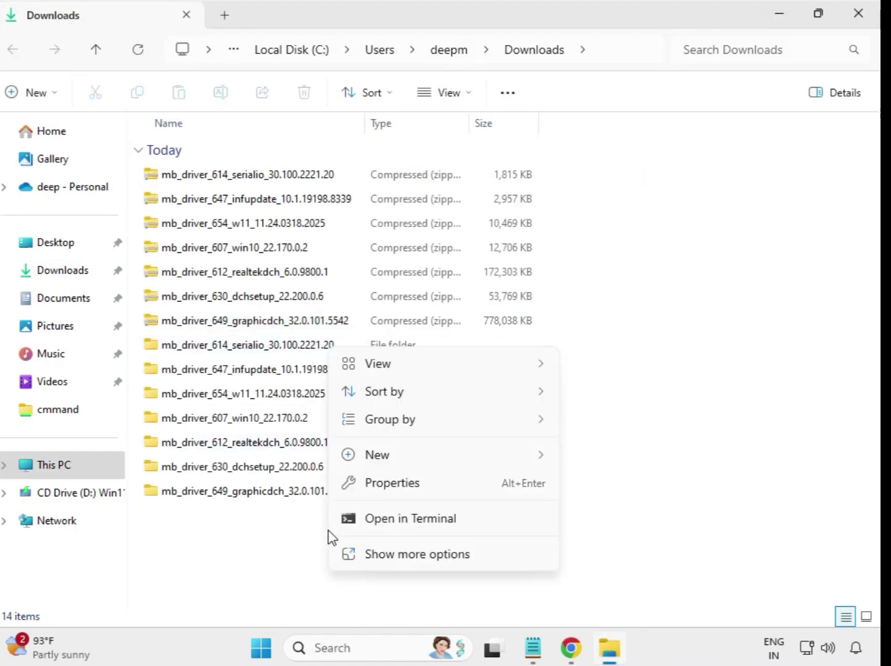
{"action": "left_click", "coordinate": [427, 554]}
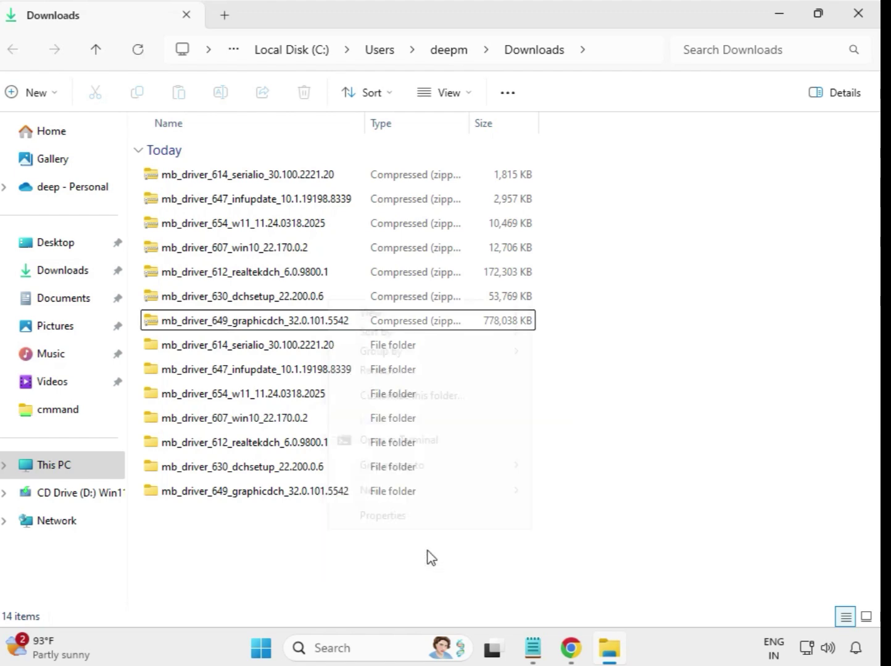
{"action": "left_click", "coordinate": [384, 371]}
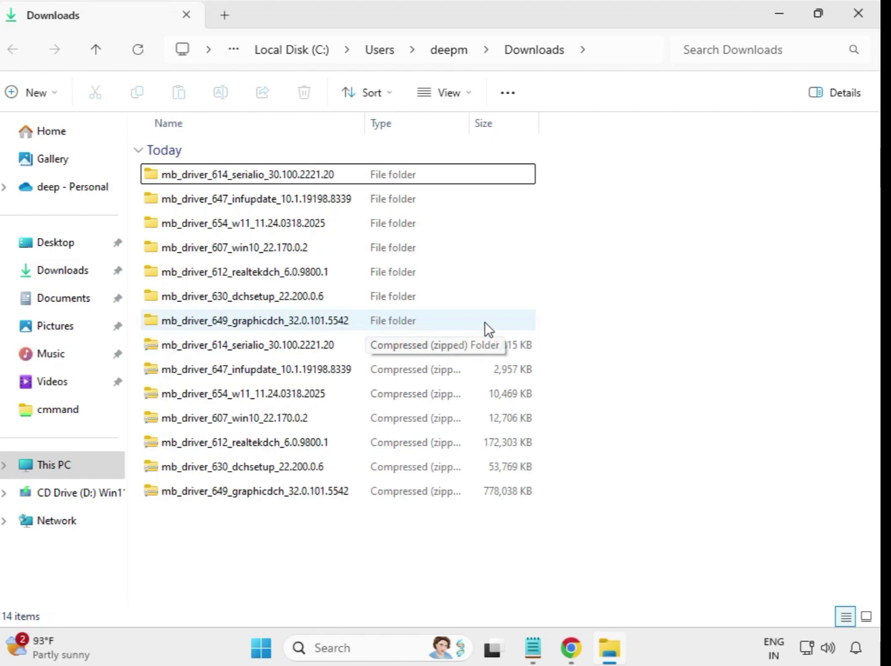
{"action": "left_click_drag", "start_coordinate": [544, 319], "coordinate": [339, 169]}
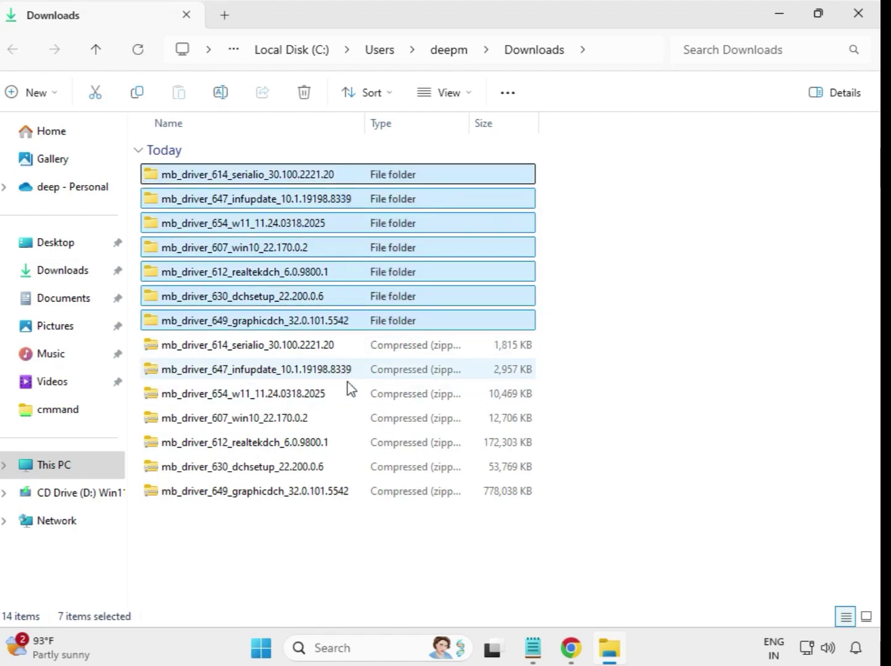
{"action": "left_click", "coordinate": [556, 207]}
Run the mb_driver_614_serialio_30.100.2221.20 installer from its extracted folder as administrator and dismiss the Program Compatibility Assistant
{"action": "double_click", "coordinate": [249, 176]}
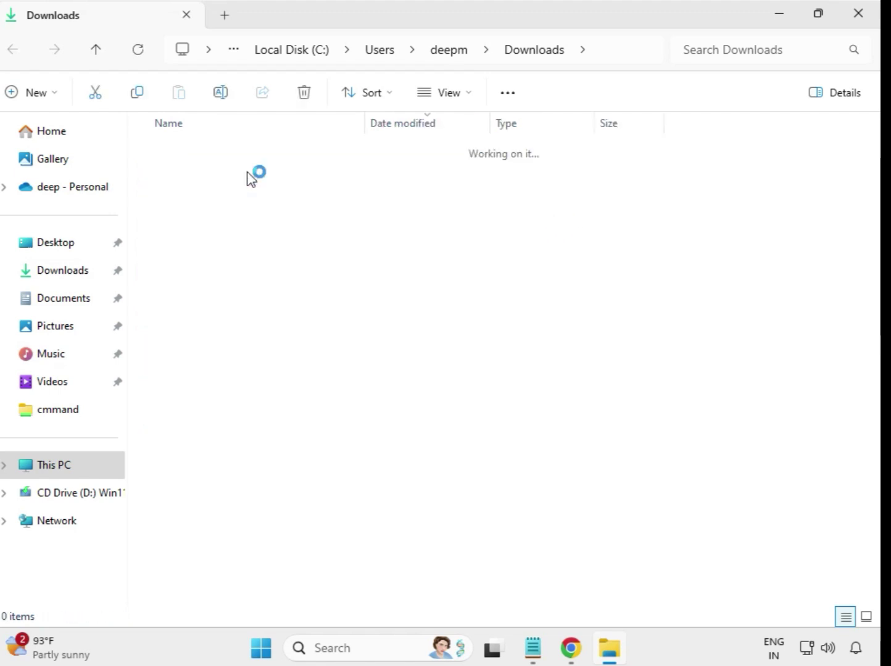
{"action": "left_click", "coordinate": [238, 183]}
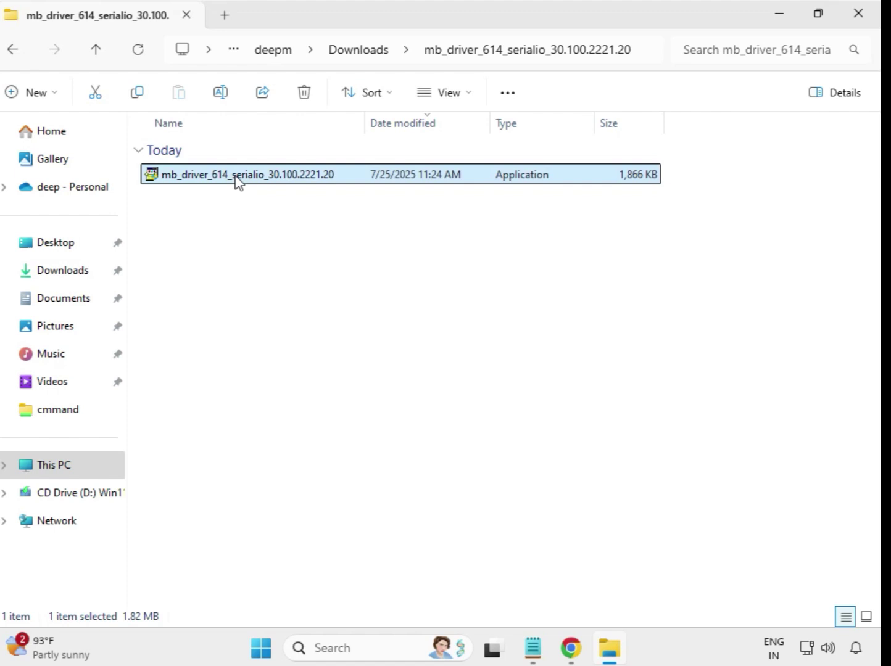
{"action": "right_click", "coordinate": [239, 181]}
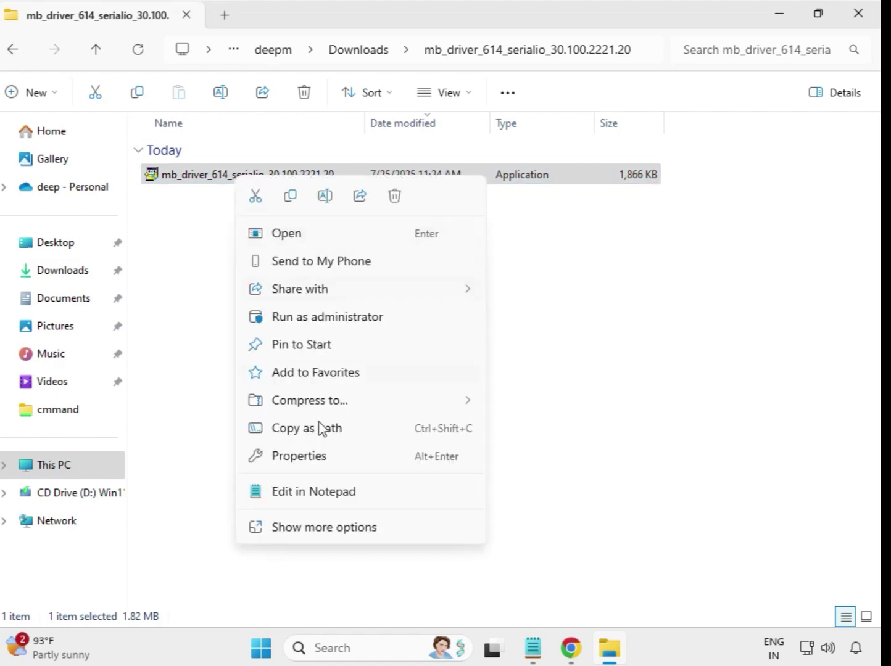
{"action": "left_click", "coordinate": [316, 318]}
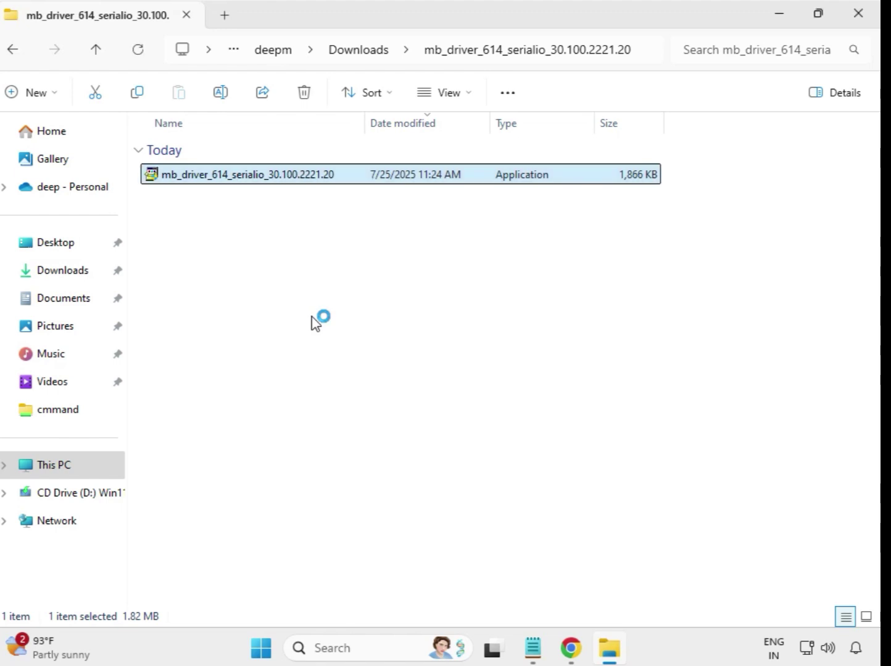
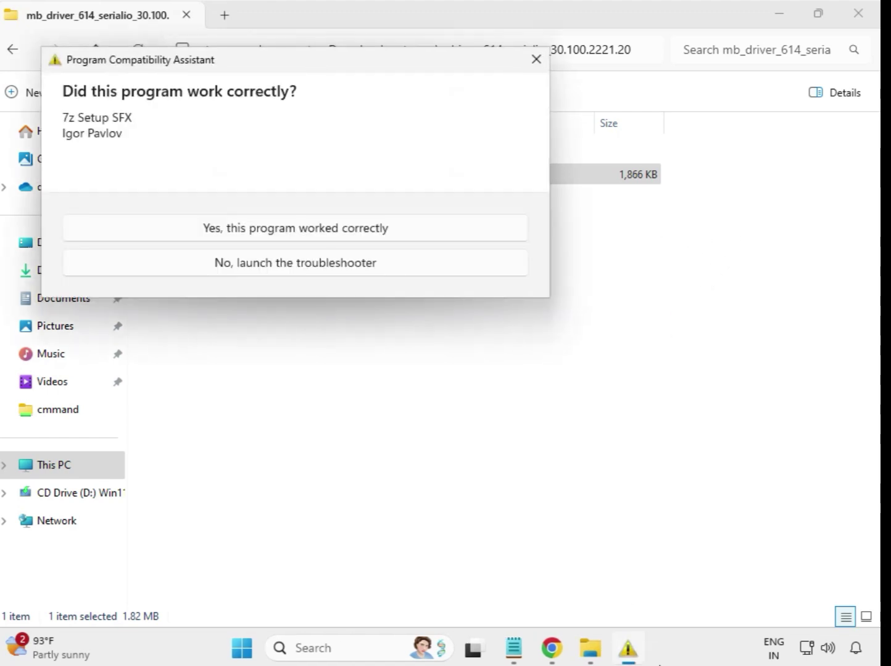
{"action": "key", "text": "Escape"}
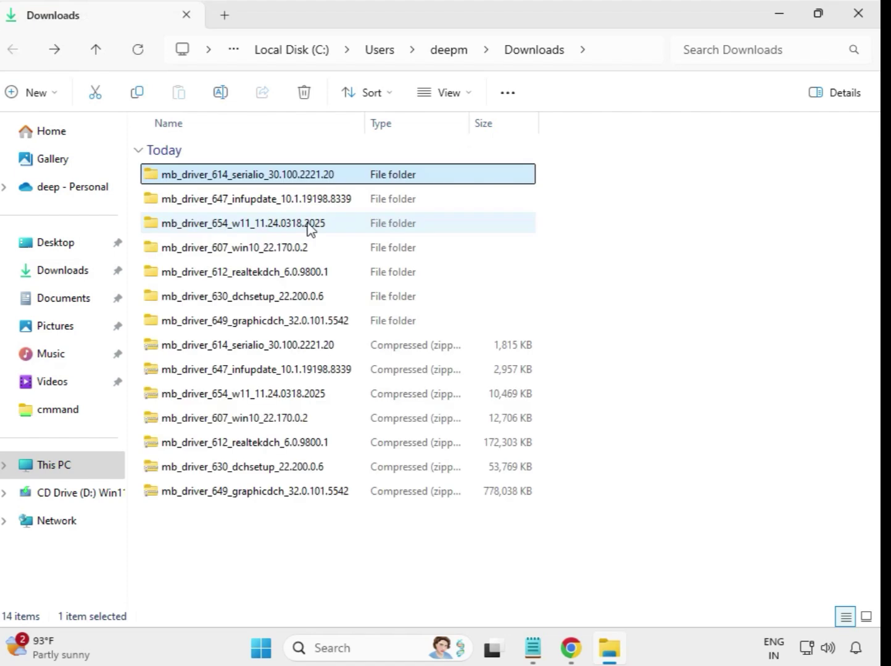
Run the mb_driver_647_infupdate_10.1.19198.8339 installer from its extracted folder as administrator and approve the elevation request
{"action": "double_click", "coordinate": [295, 200]}
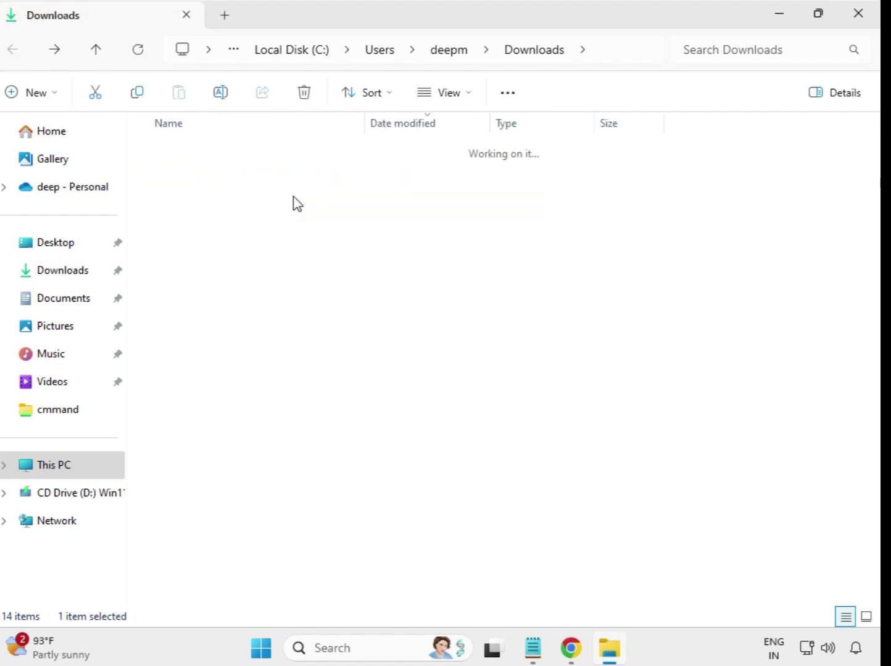
{"action": "left_click", "coordinate": [297, 182]}
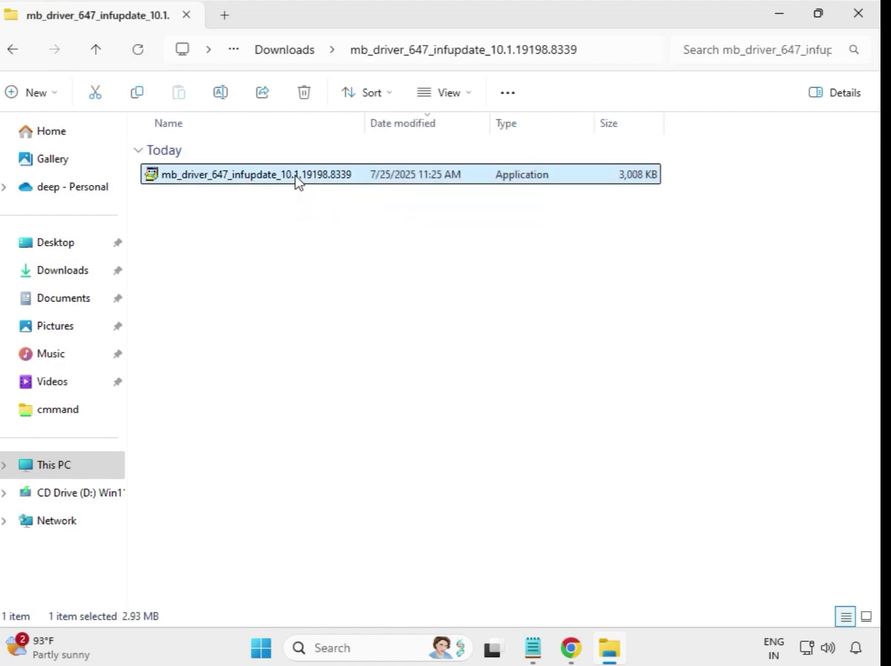
{"action": "right_click", "coordinate": [296, 182]}
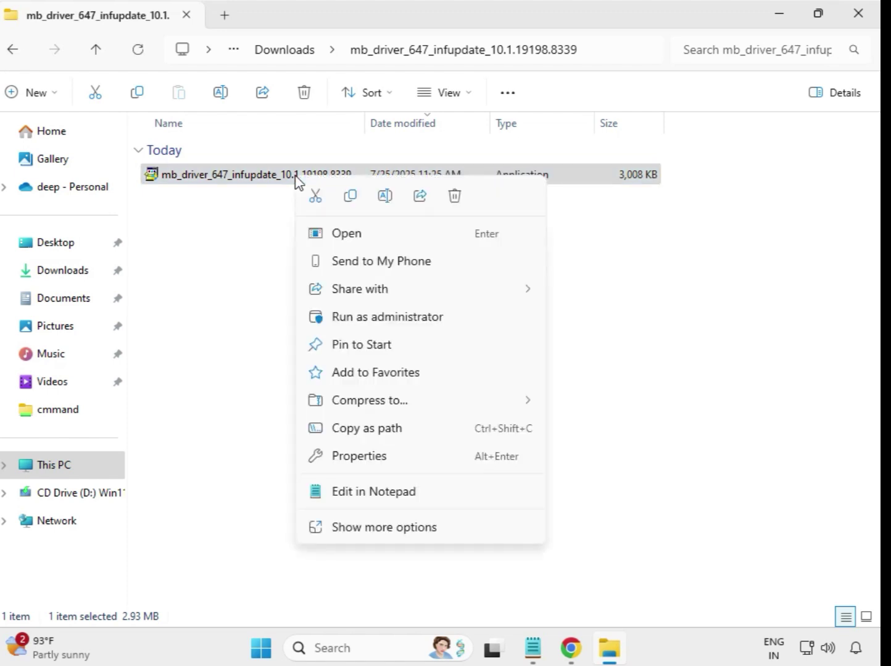
{"action": "left_click", "coordinate": [395, 320]}
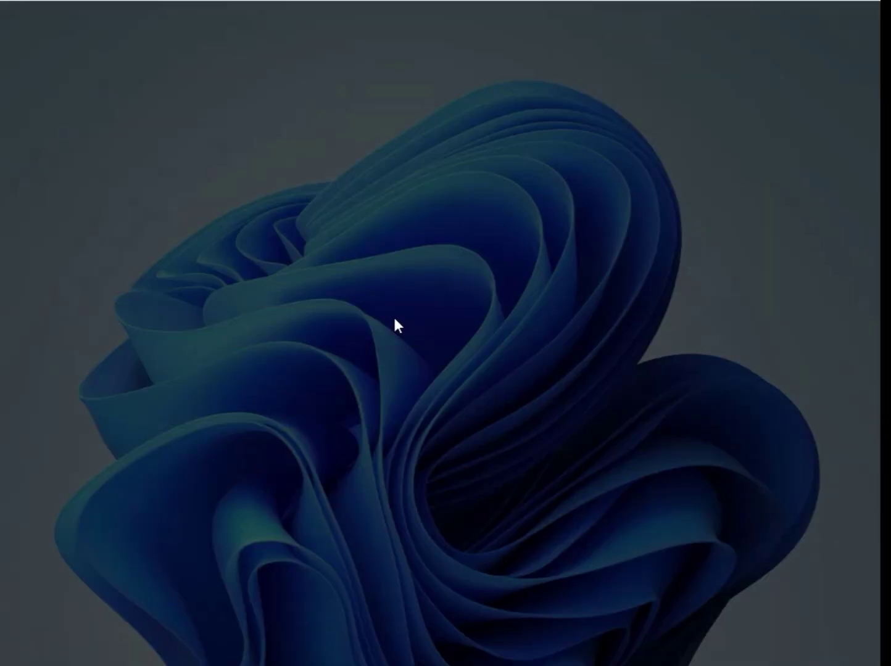
{"action": "left_click", "coordinate": [404, 480]}
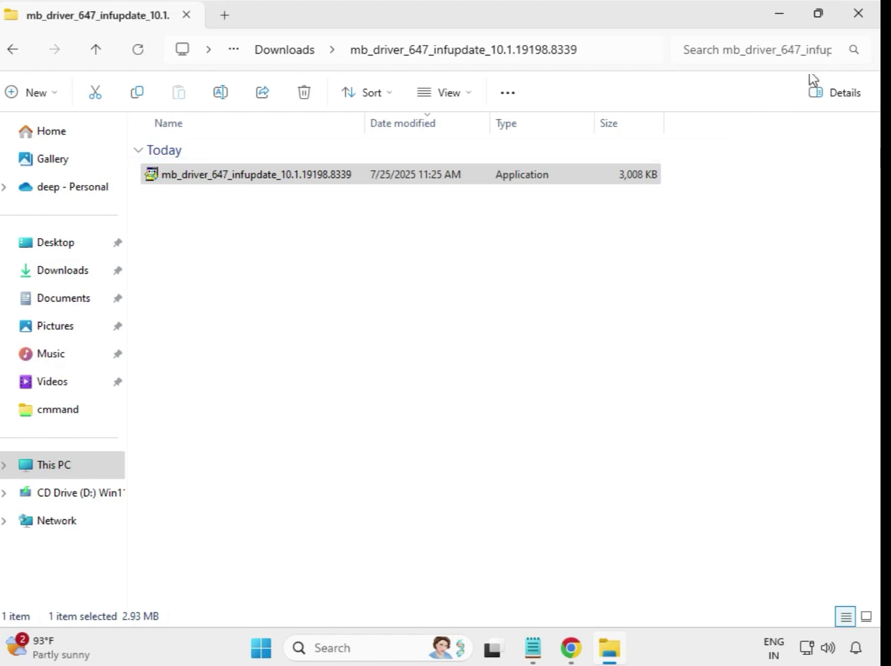
Run the mb_driver_654_w11_11.24.0318.2025 installer from its extracted folder in Downloads as administrator and approve the elevation request
{"action": "left_click", "coordinate": [270, 52]}
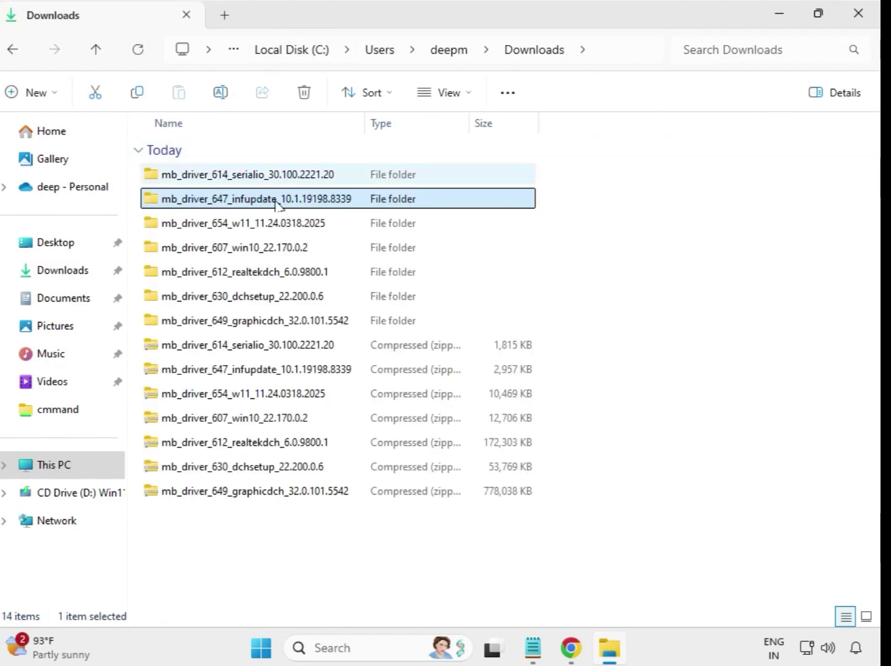
{"action": "double_click", "coordinate": [252, 232]}
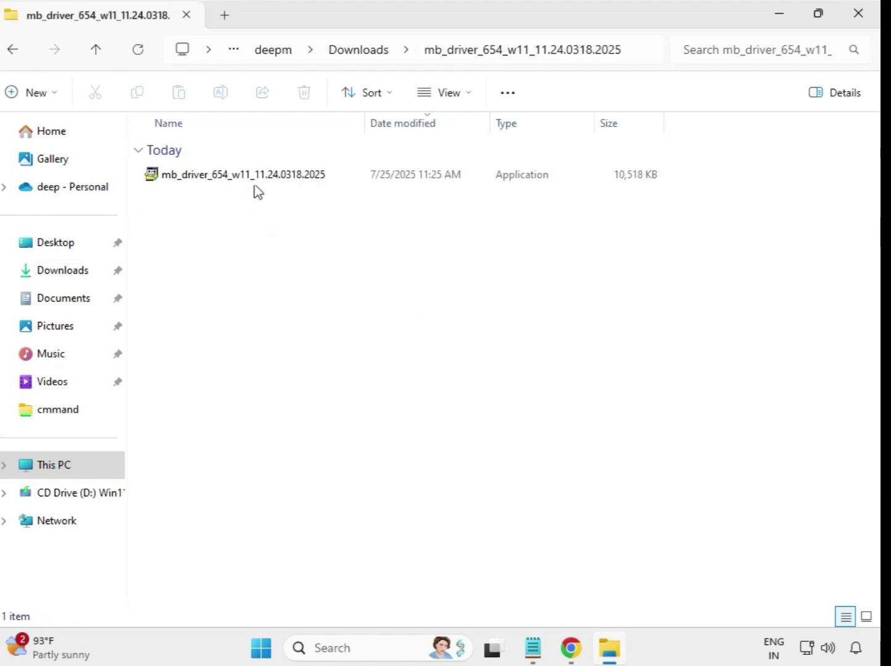
{"action": "left_click", "coordinate": [260, 179]}
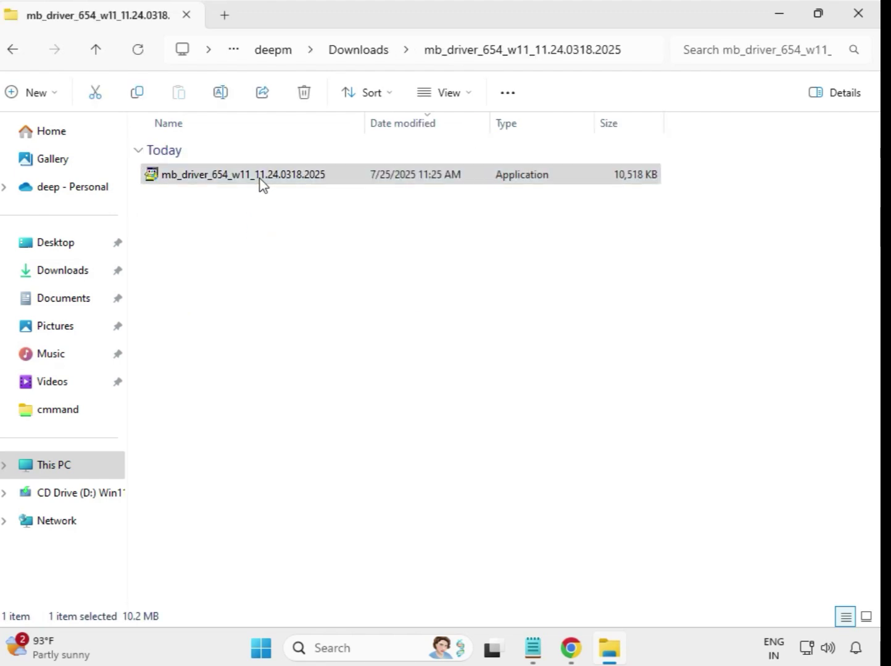
{"action": "right_click", "coordinate": [259, 182]}
{"action": "left_click", "coordinate": [344, 322]}
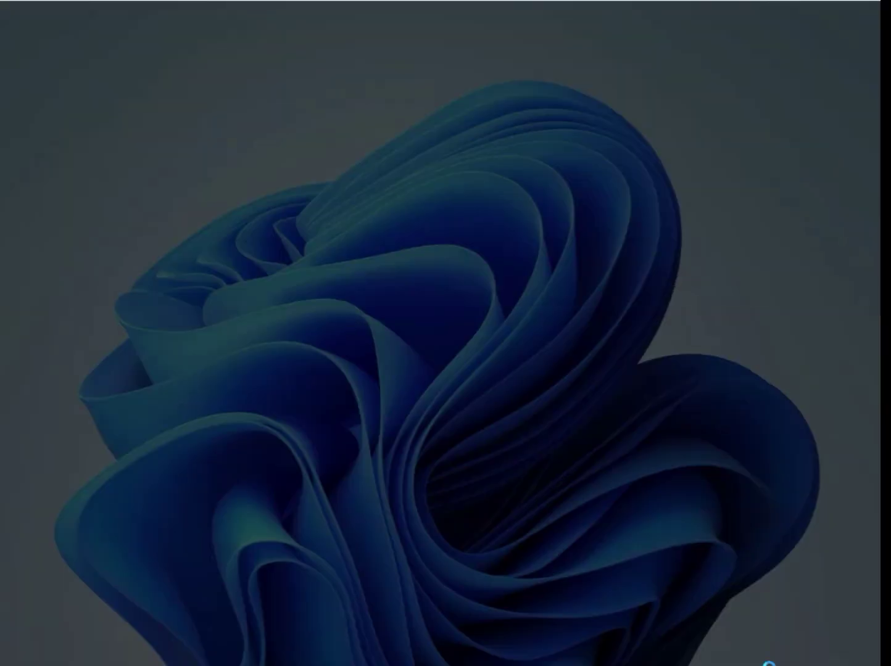
{"action": "left_click", "coordinate": [365, 479]}
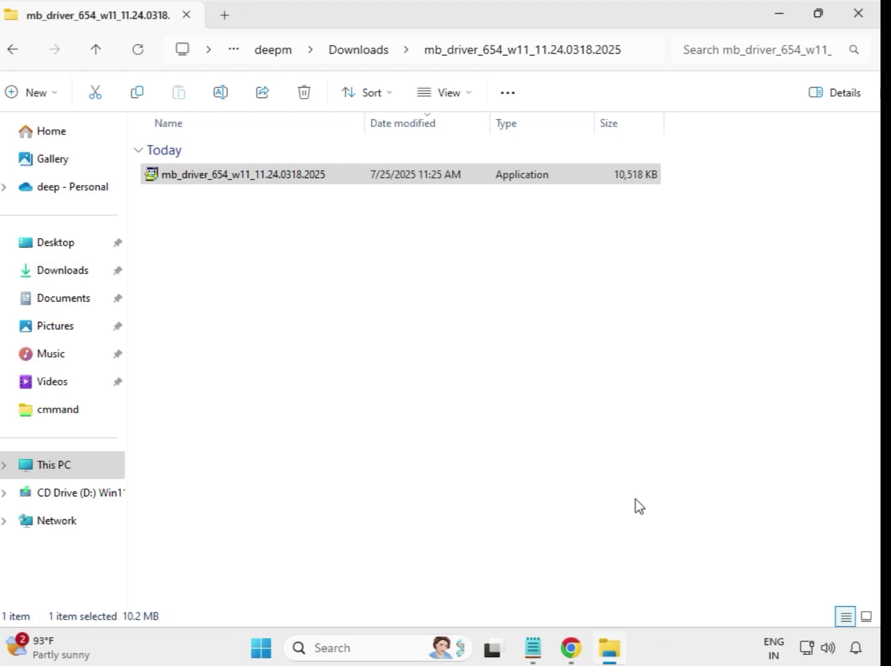
Run the mb_driver_607_win10_22.170.0.2 installer from its extracted folder in Downloads as administrator and approve the elevation request
{"action": "left_click", "coordinate": [359, 52]}
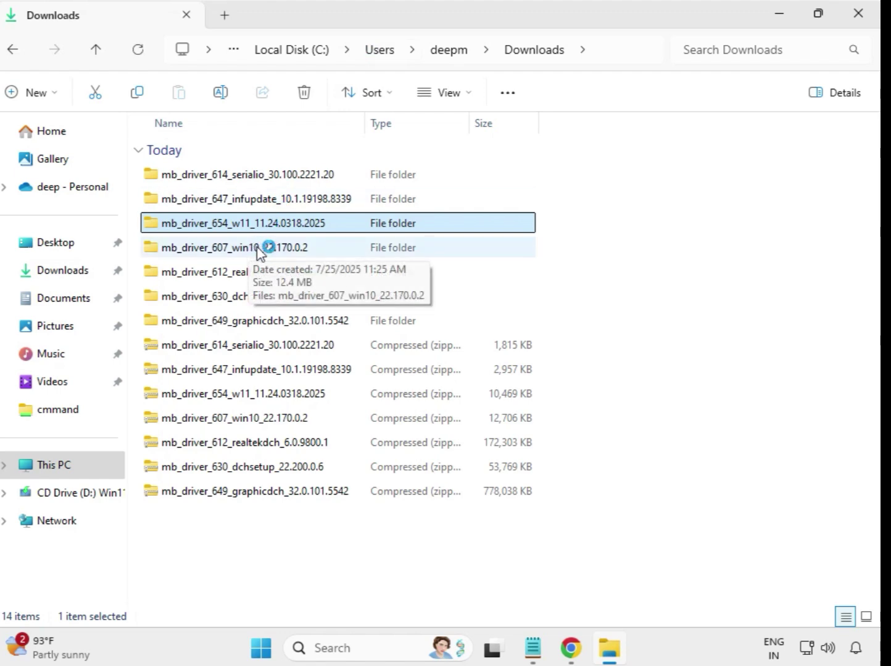
{"action": "double_click", "coordinate": [257, 248]}
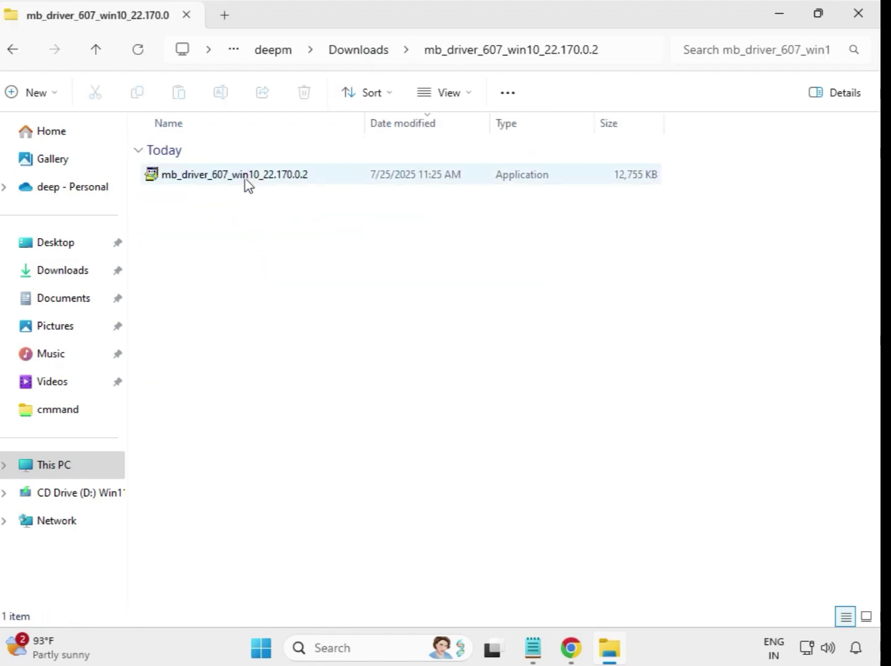
{"action": "left_click", "coordinate": [248, 182]}
{"action": "right_click", "coordinate": [246, 180]}
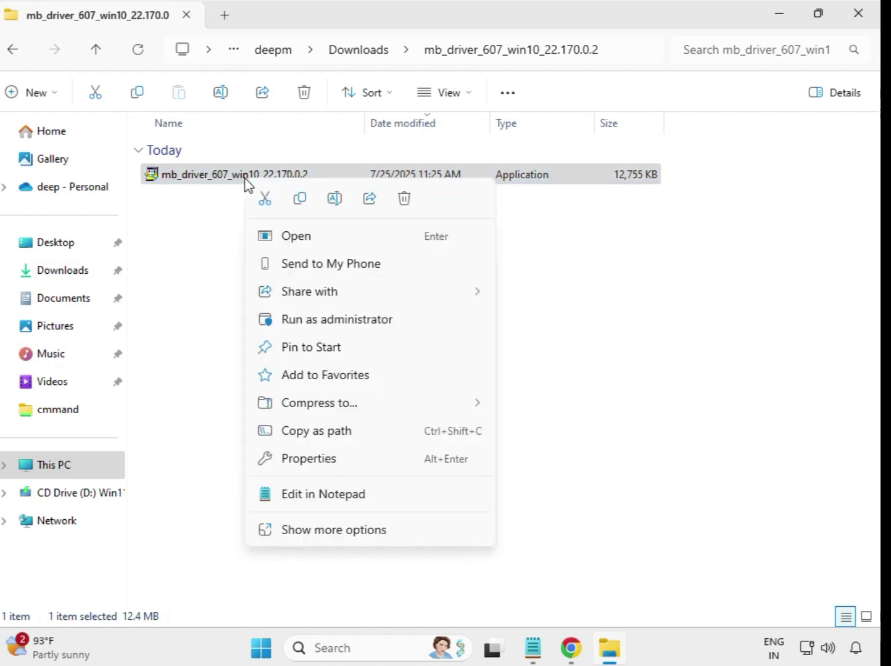
{"action": "left_click", "coordinate": [323, 318]}
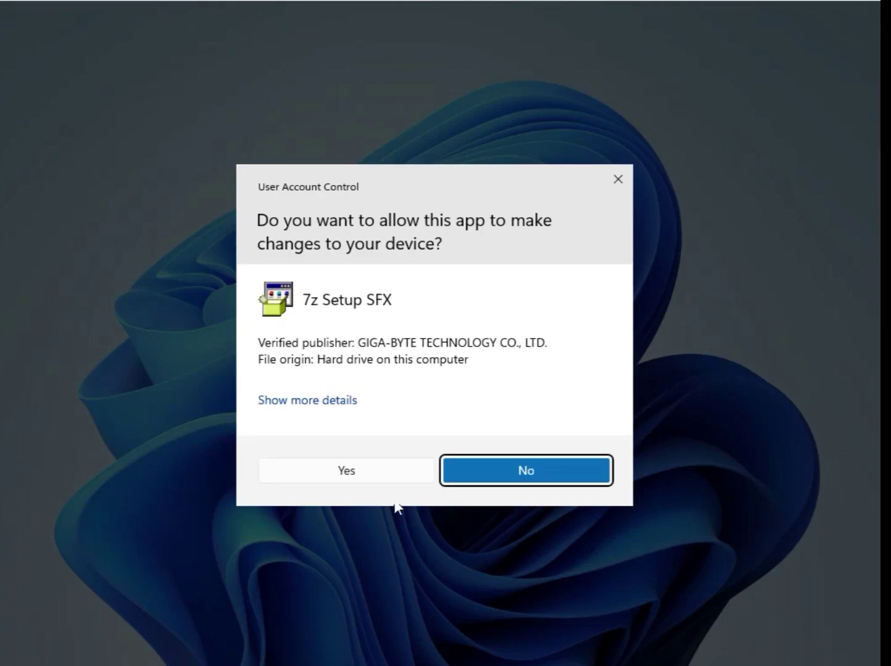
{"action": "left_click", "coordinate": [369, 475]}
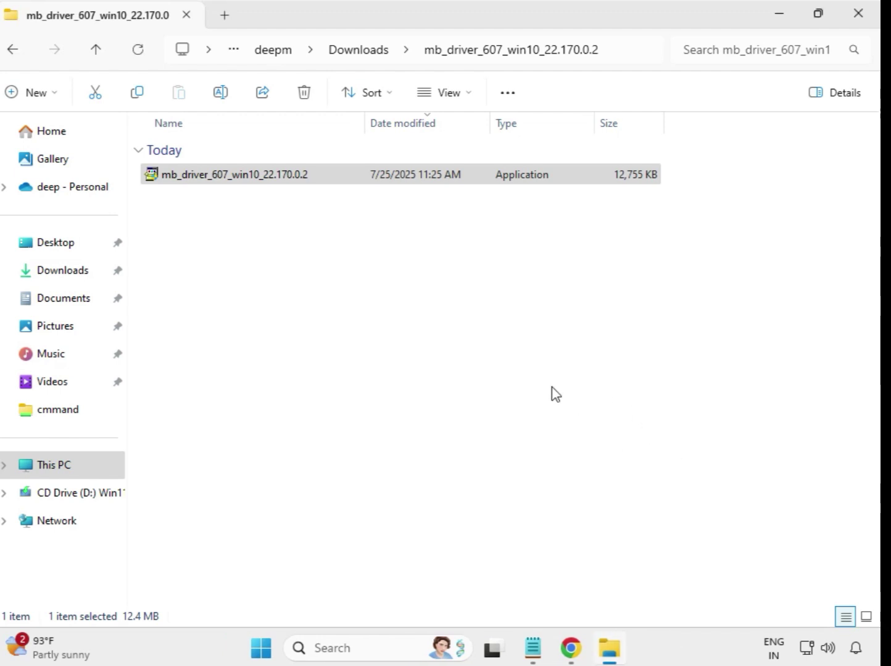
Run the mb_driver_612_realtekdch_6.0.9800.1 installer from its extracted folder in Downloads as administrator and approve the elevation request
{"action": "left_click", "coordinate": [356, 52]}
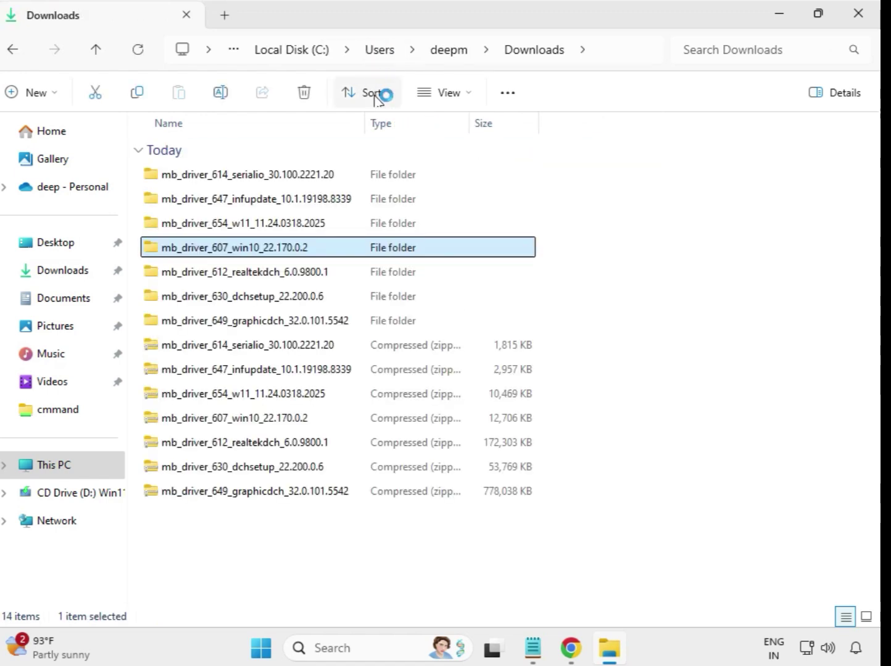
{"action": "left_click", "coordinate": [304, 274]}
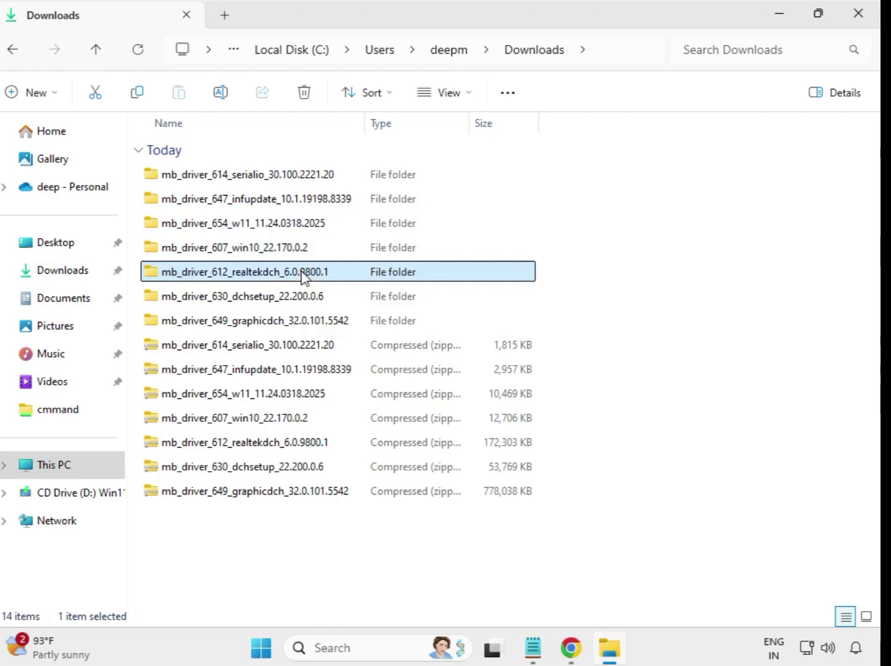
{"action": "double_click", "coordinate": [354, 279]}
{"action": "left_click", "coordinate": [274, 180]}
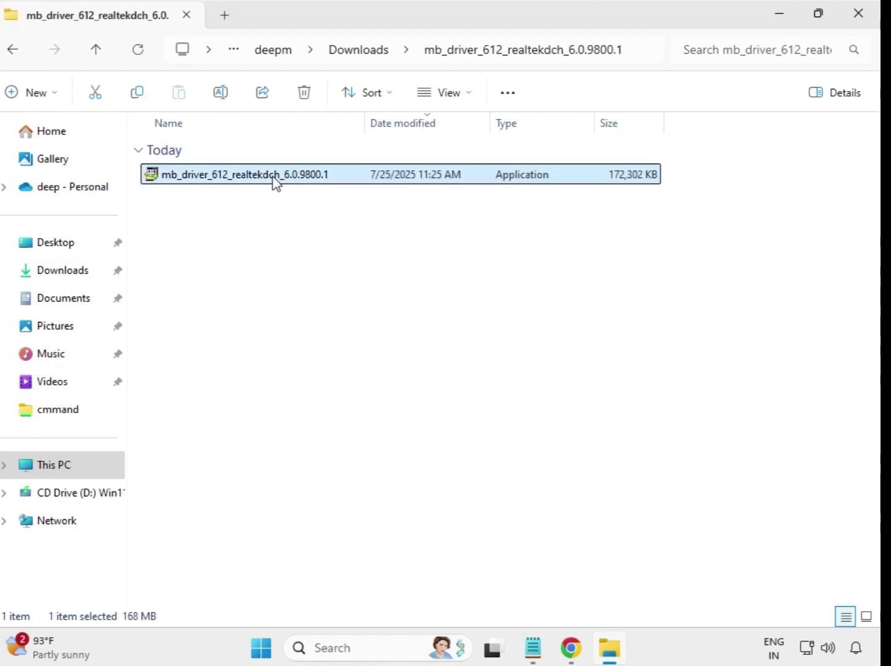
{"action": "right_click", "coordinate": [280, 185]}
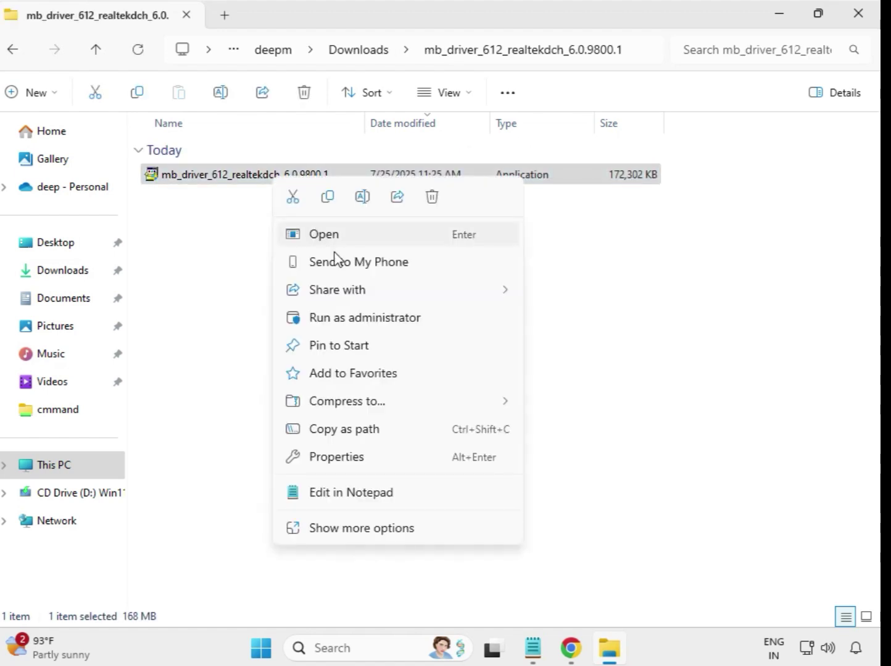
{"action": "left_click", "coordinate": [388, 326]}
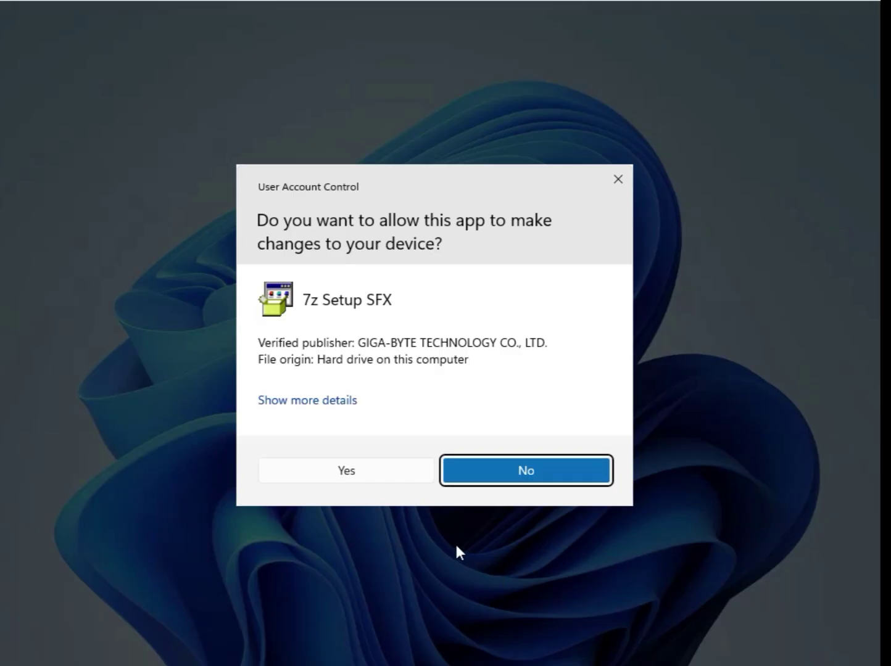
{"action": "left_click", "coordinate": [362, 467]}
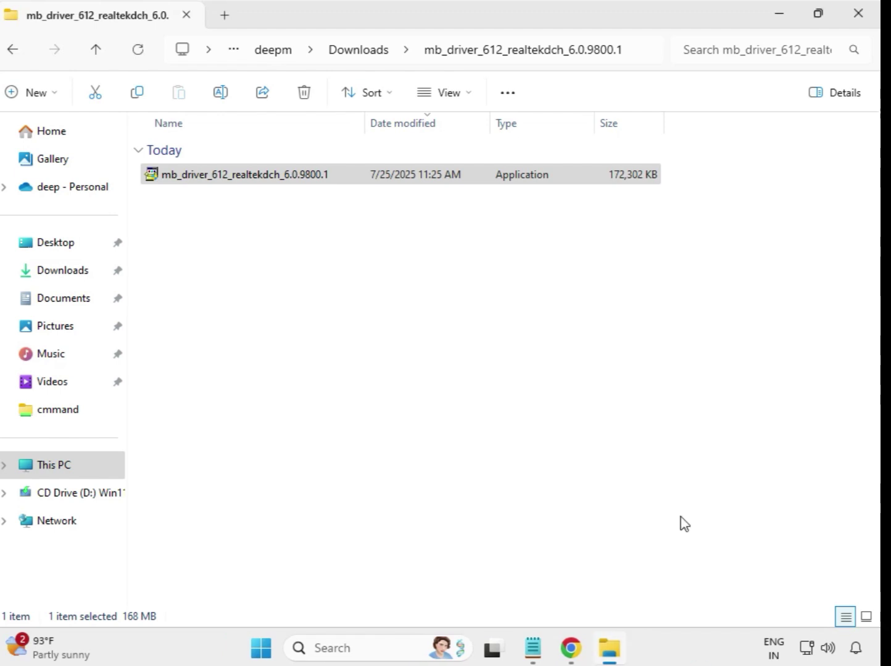
Run the mb_driver_630_dchsetup_22.200.0.6 installer from its extracted folder in Downloads as administrator and approve the elevation request
{"action": "left_click", "coordinate": [361, 55]}
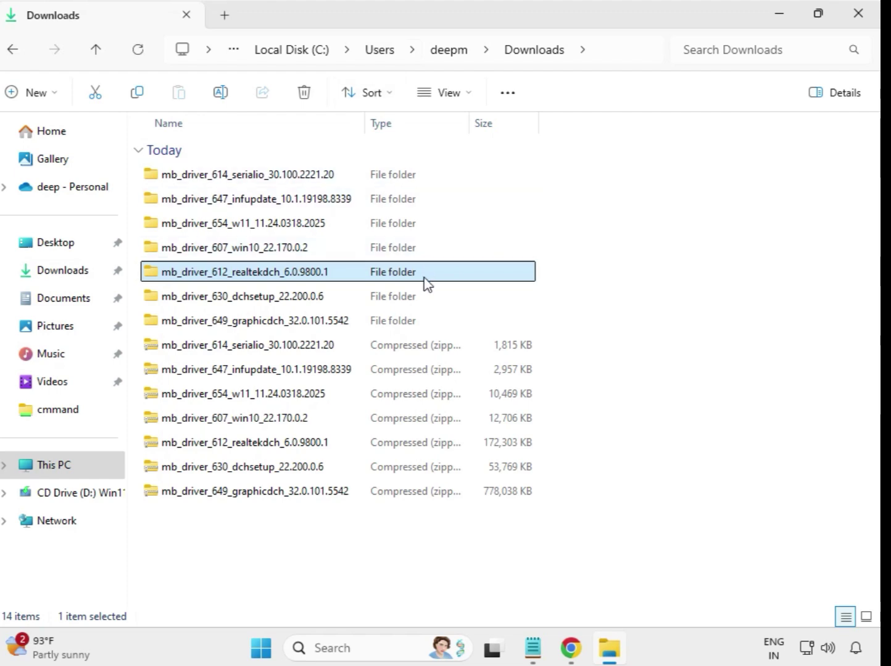
{"action": "left_click", "coordinate": [295, 300]}
{"action": "left_click", "coordinate": [299, 324]}
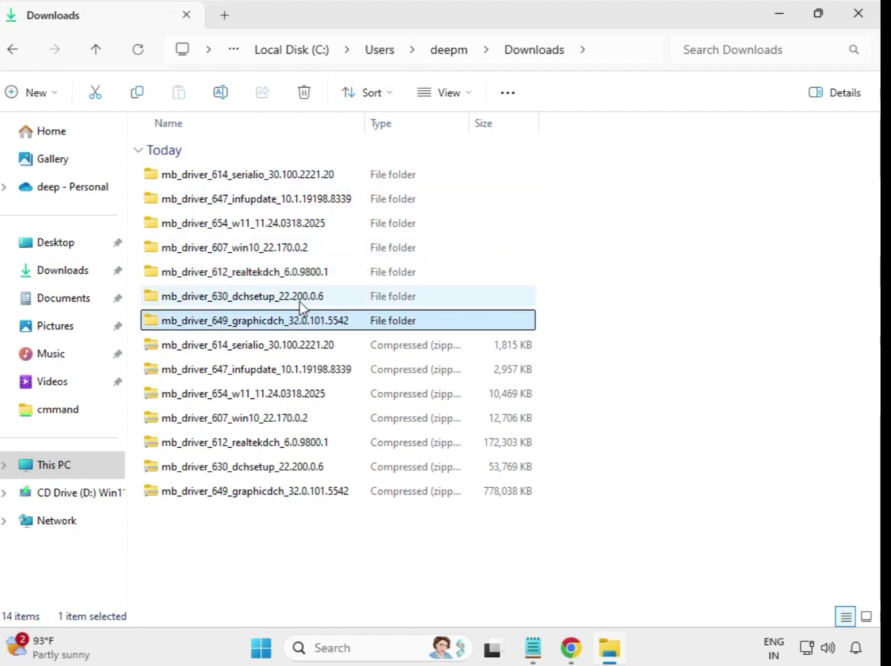
{"action": "left_click", "coordinate": [299, 302]}
{"action": "double_click", "coordinate": [286, 300]}
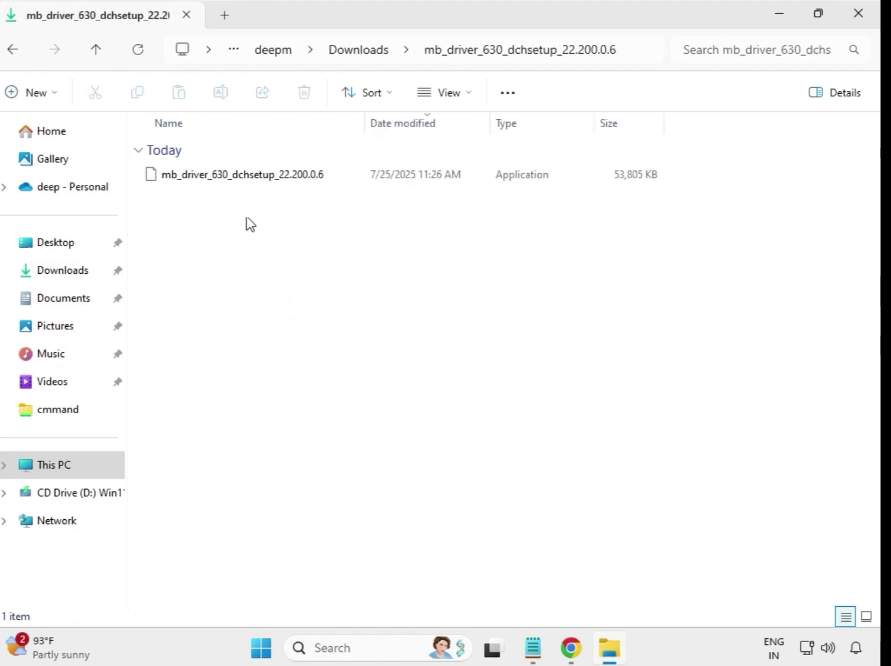
{"action": "left_click", "coordinate": [240, 177]}
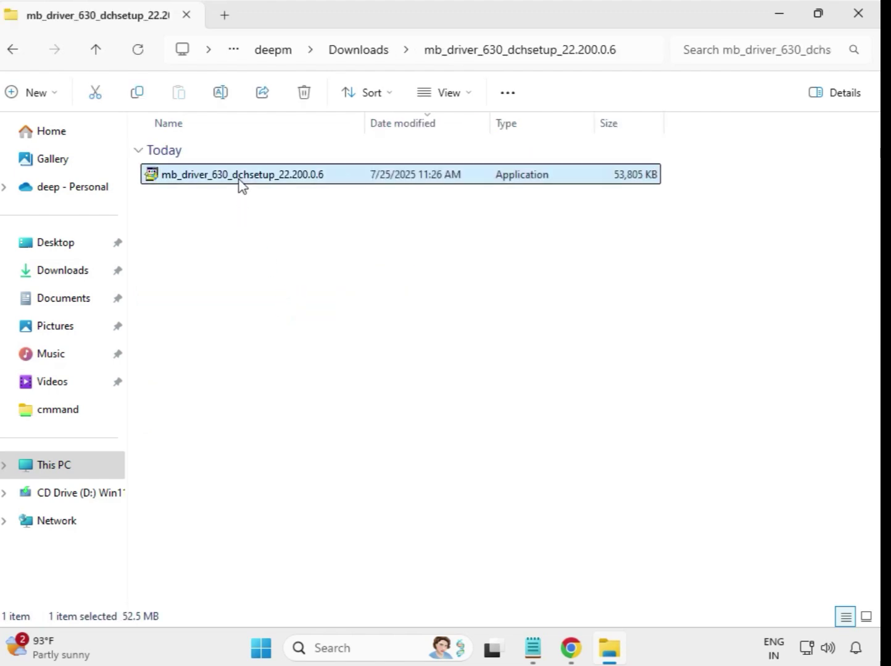
{"action": "right_click", "coordinate": [241, 184]}
{"action": "left_click", "coordinate": [338, 322]}
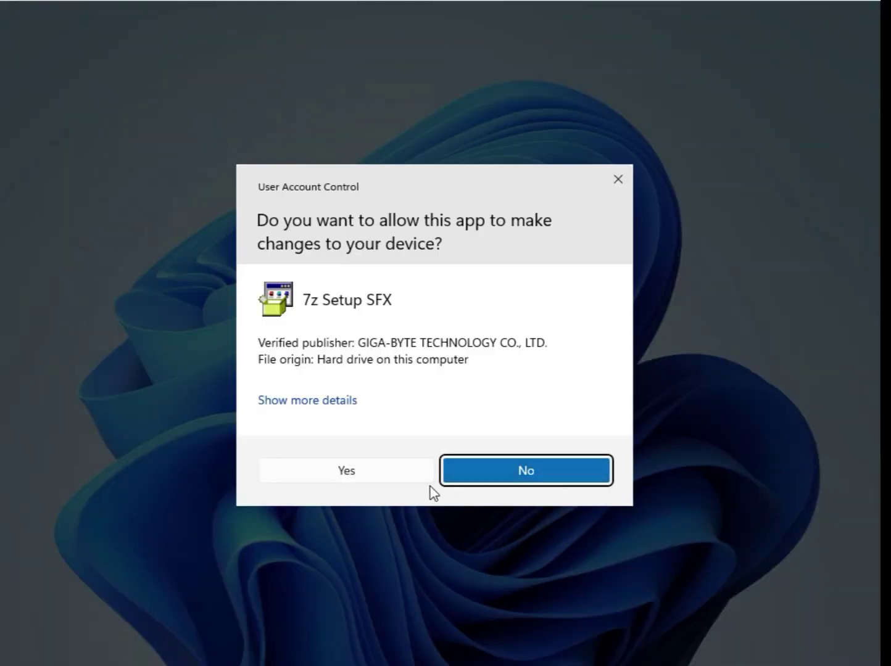
{"action": "left_click", "coordinate": [367, 477]}
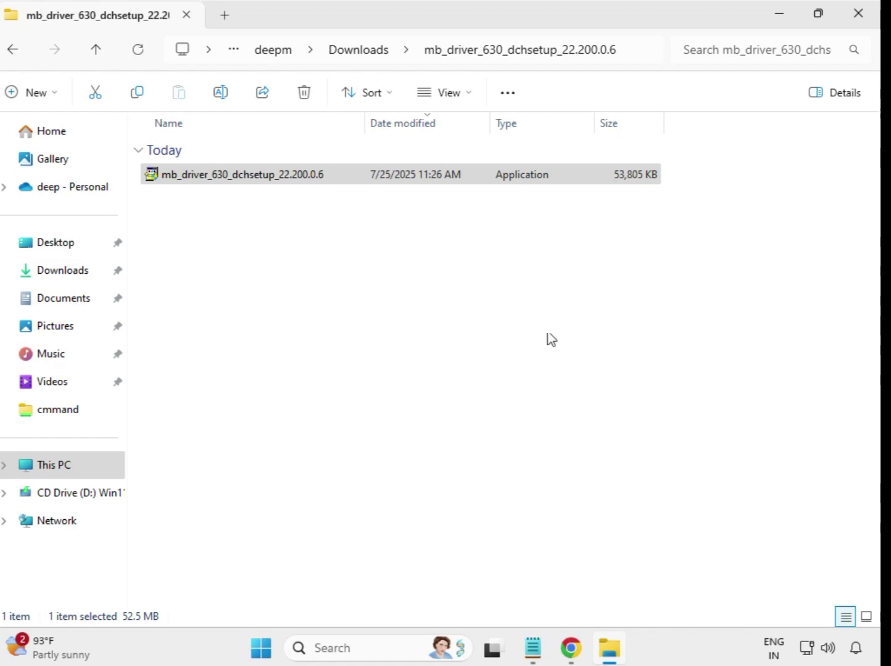
Run the mb_driver_649_graphicdch_32.0.101.5542 installer from its extracted folder in Downloads as administrator and approve the elevation request
{"action": "left_click", "coordinate": [359, 53]}
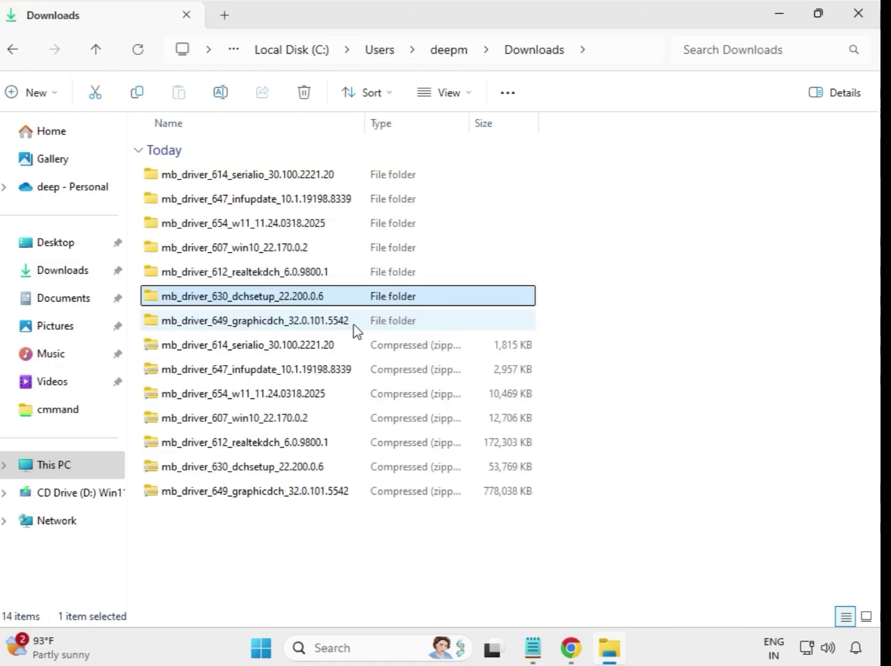
{"action": "left_click", "coordinate": [270, 321]}
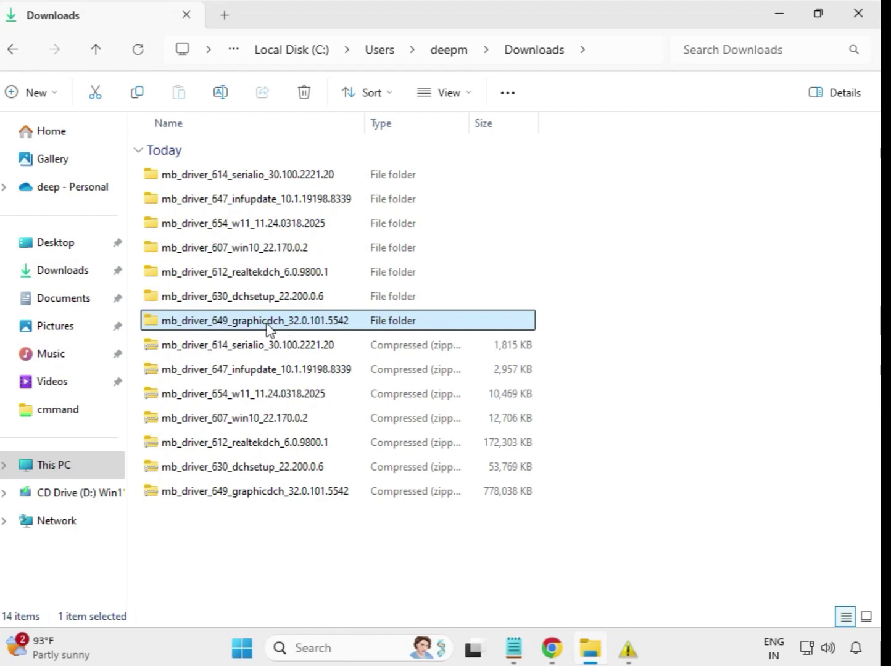
{"action": "double_click", "coordinate": [280, 322]}
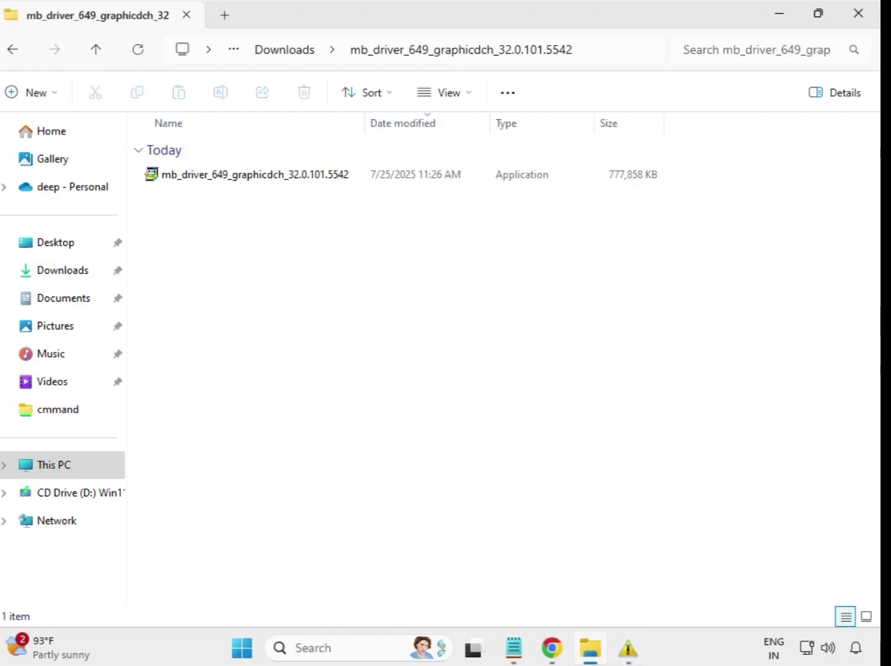
{"action": "left_click", "coordinate": [291, 179]}
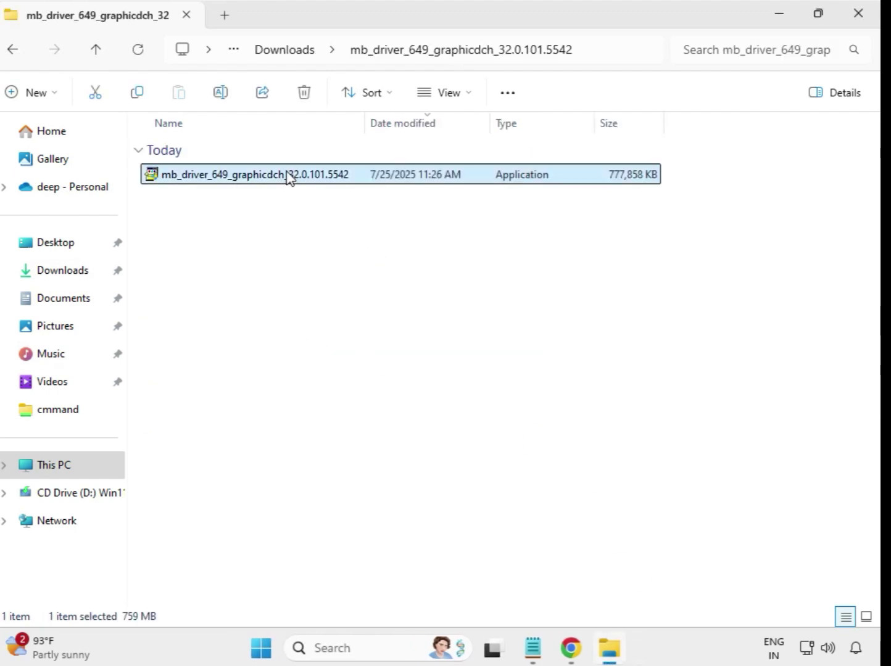
{"action": "right_click", "coordinate": [298, 188]}
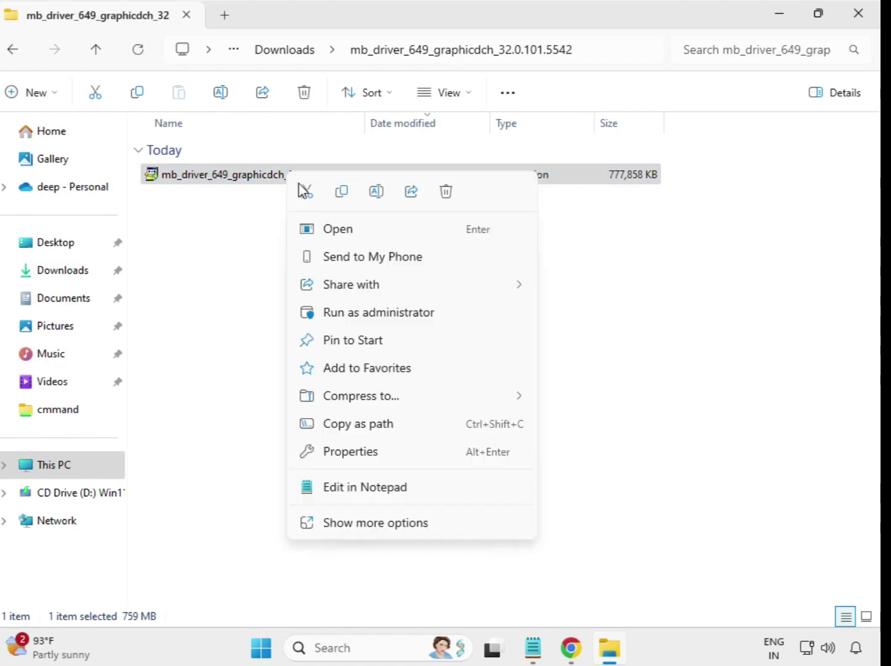
{"action": "left_click", "coordinate": [376, 313]}
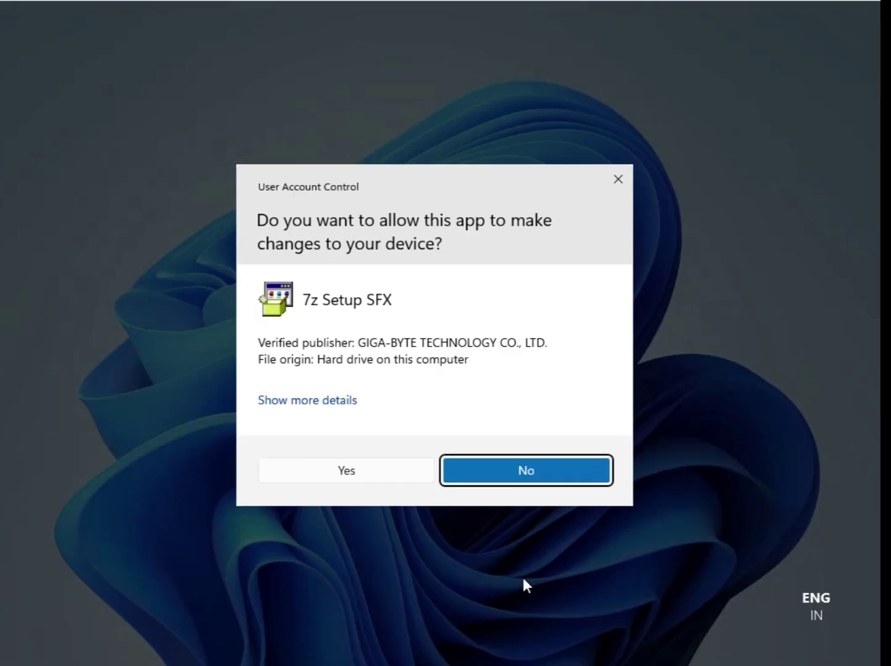
{"action": "left_click", "coordinate": [354, 474]}
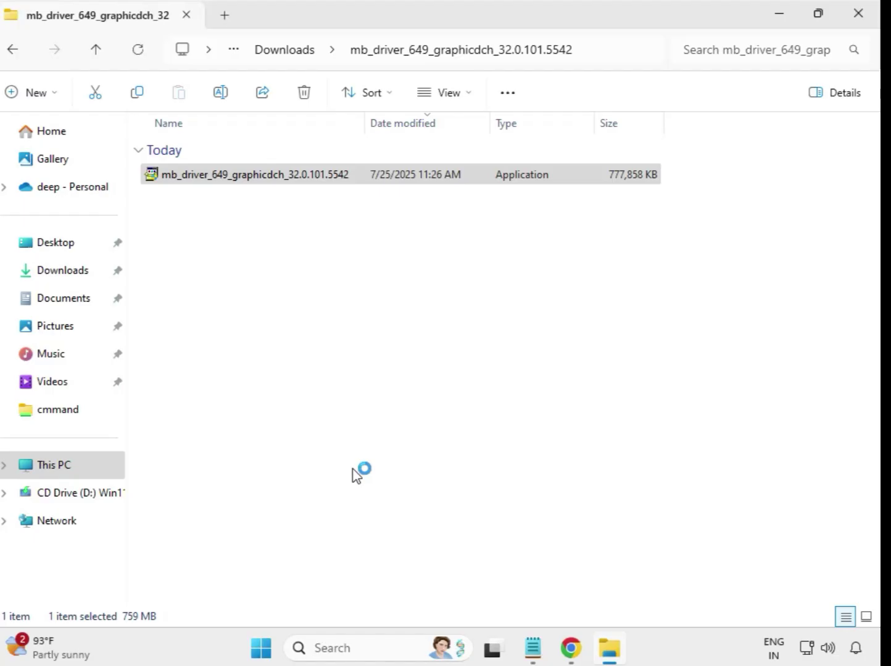